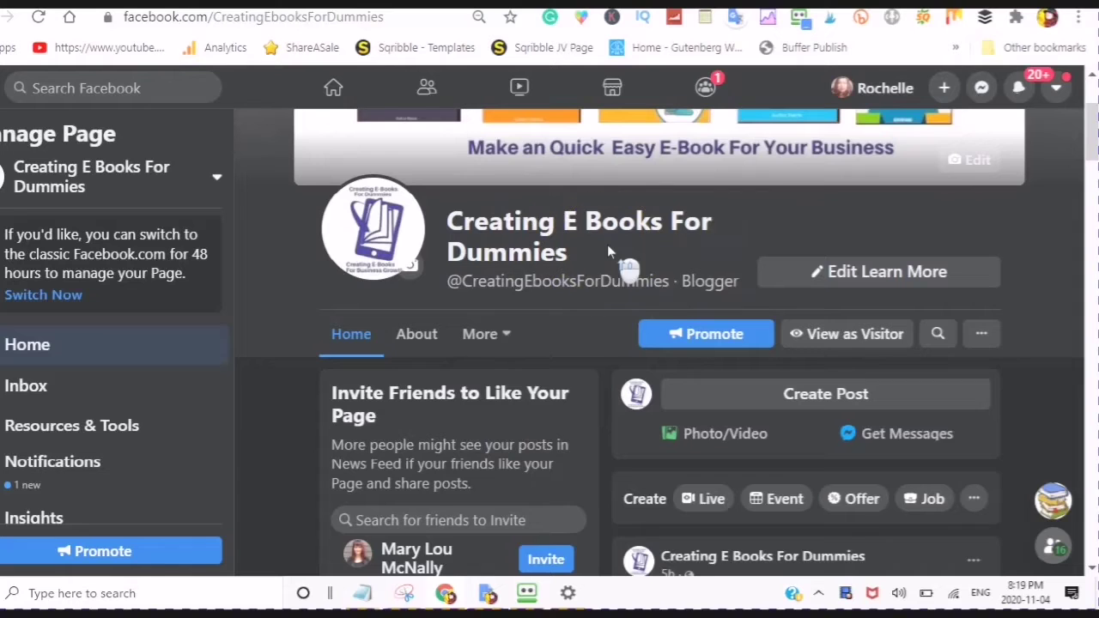
- Scroll the 'Creating E Books For Dummies' page to find the Add a Button option under the cover
scroll(607, 250, up, 1)
scroll(607, 250, up, 1)
scroll(610, 257, up, 1)
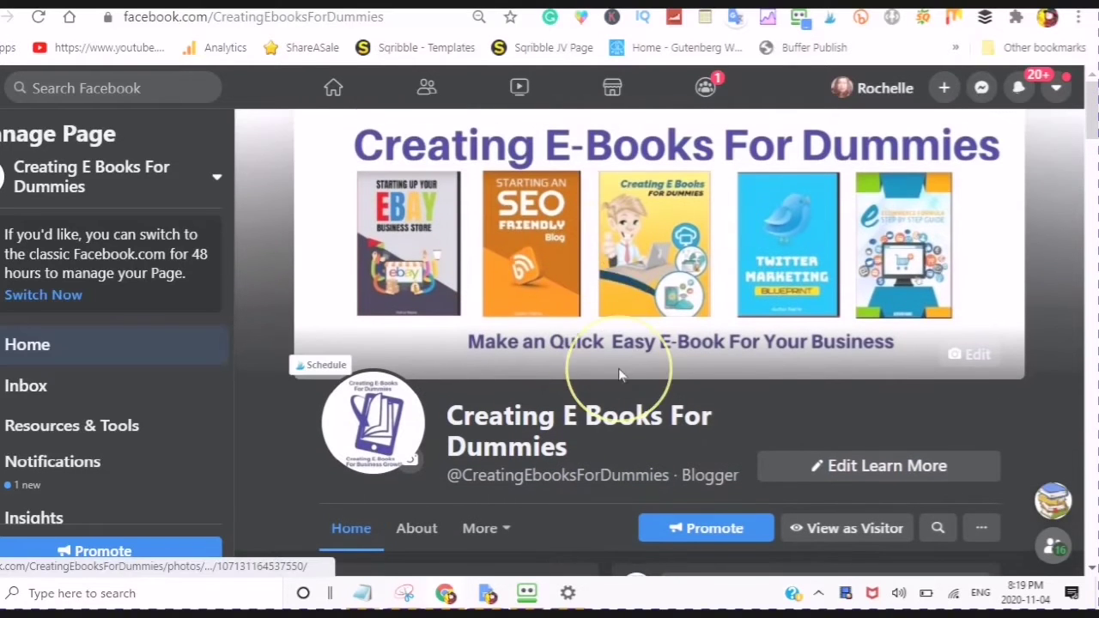
scroll(586, 256, down, 1)
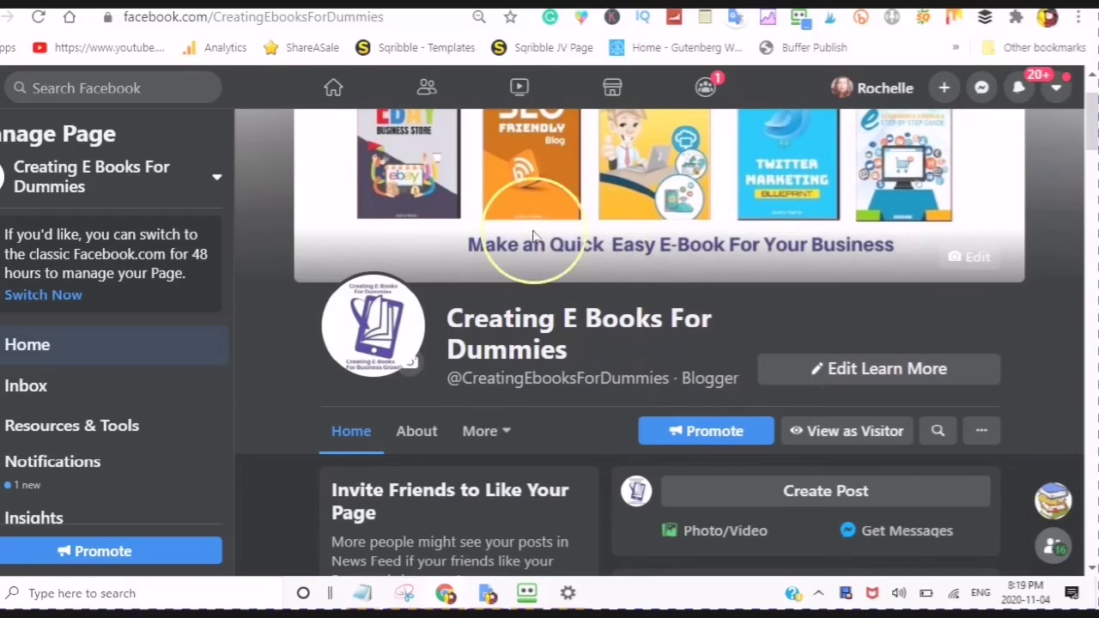
scroll(569, 273, down, 1)
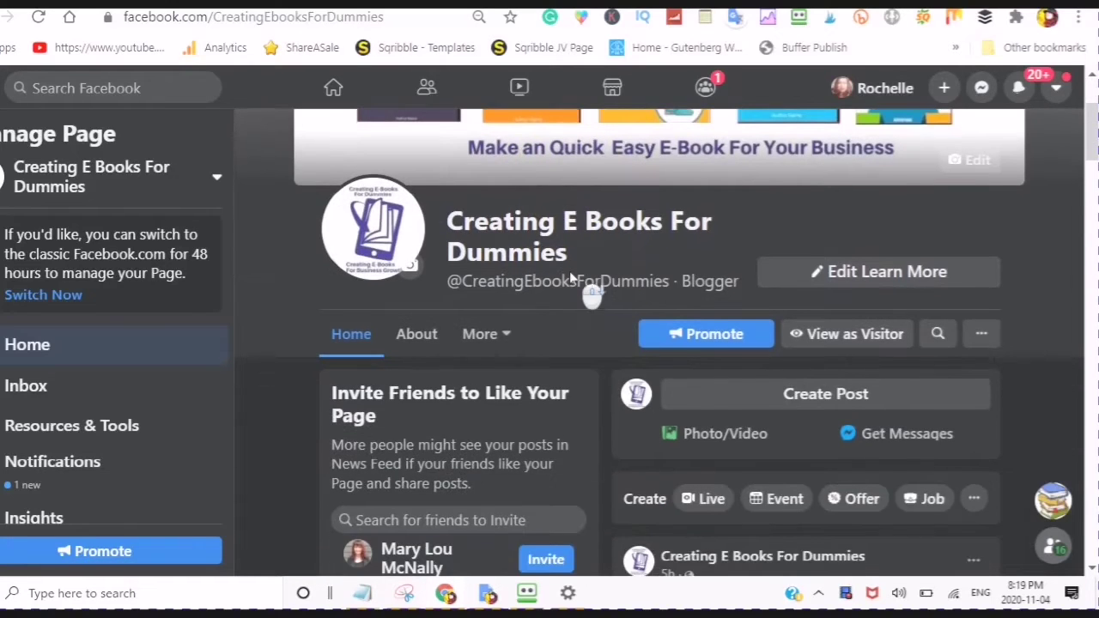
scroll(569, 270, down, 2)
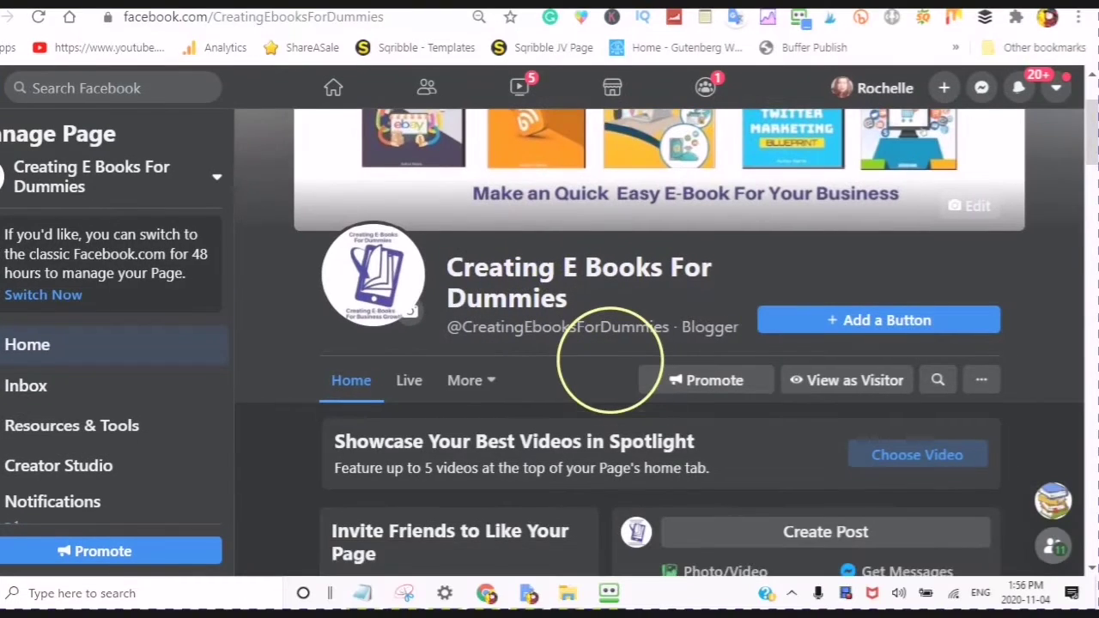
scroll(610, 360, up, 1)
scroll(582, 338, down, 1)
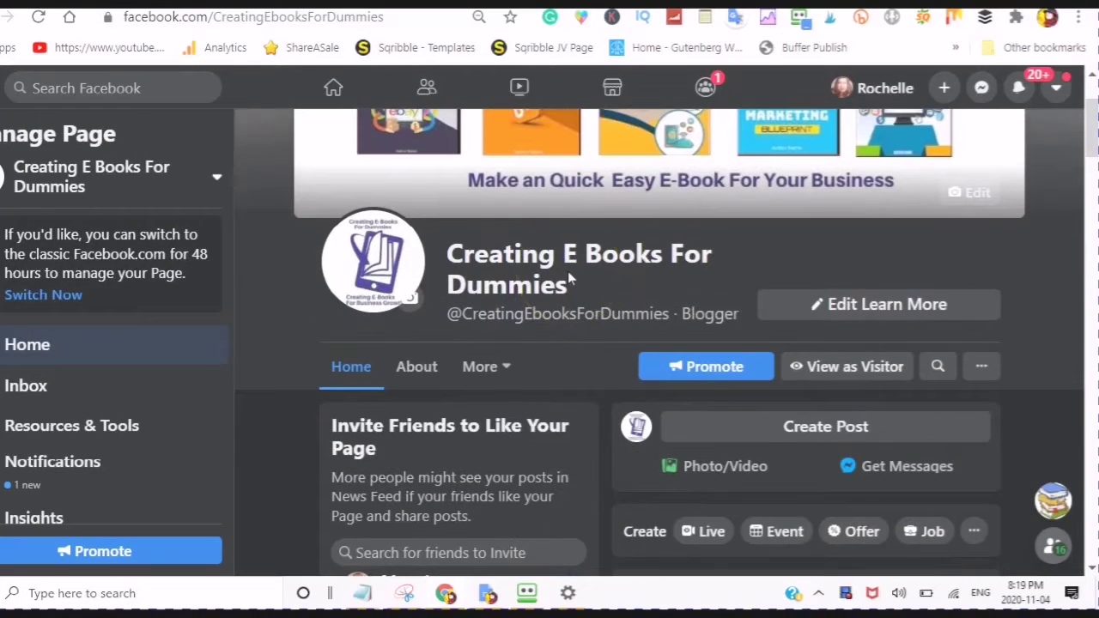
scroll(571, 279, up, 2)
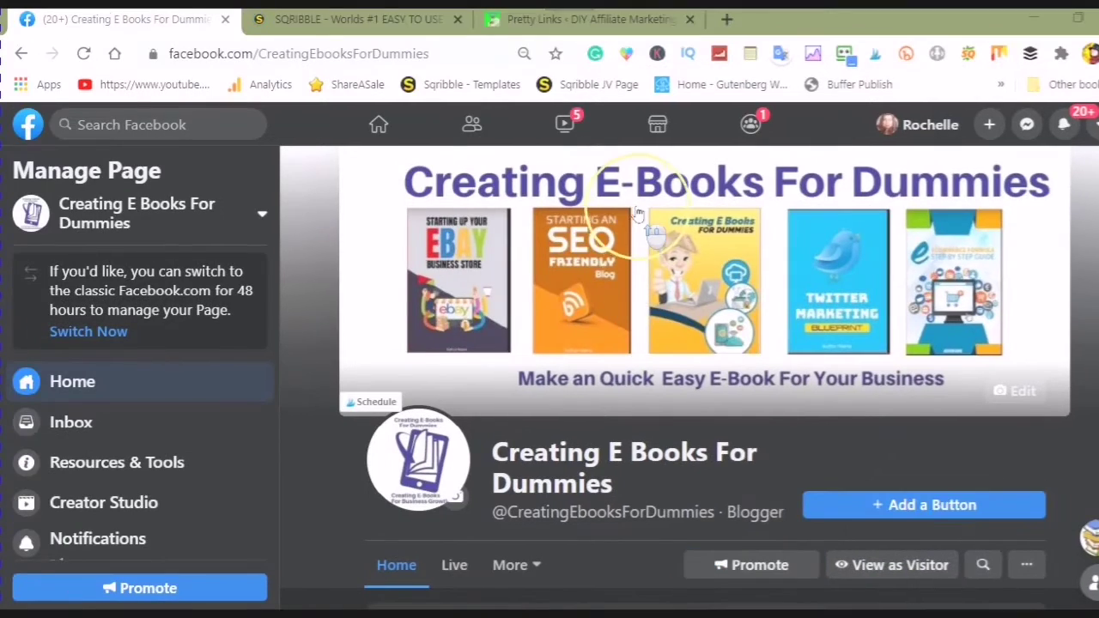
scroll(624, 253, down, 5)
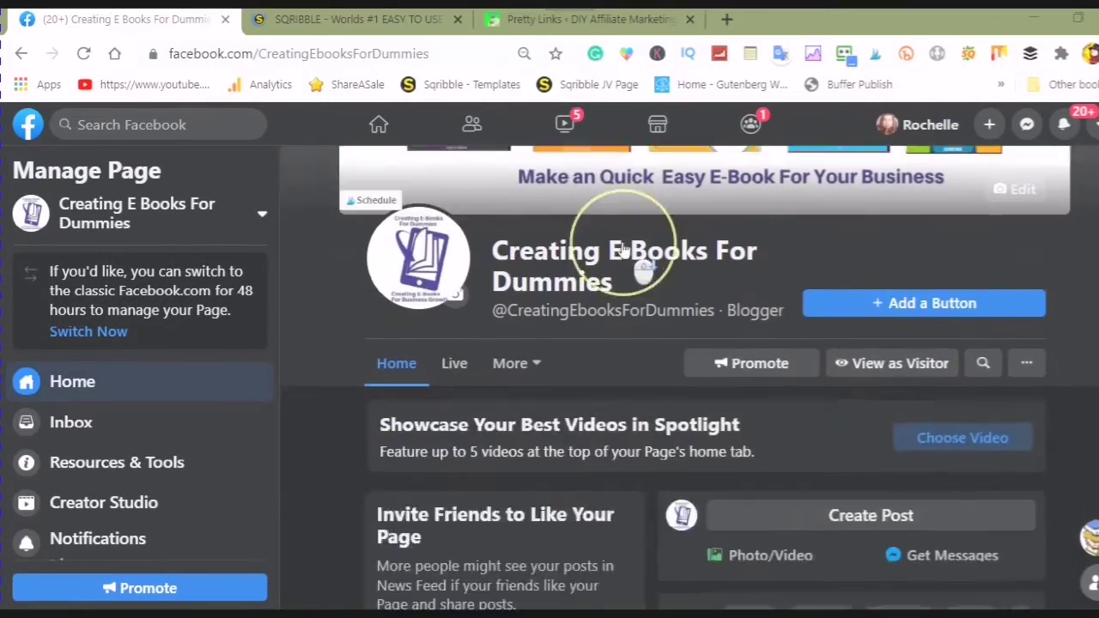
scroll(624, 254, up, 2)
scroll(633, 280, up, 2)
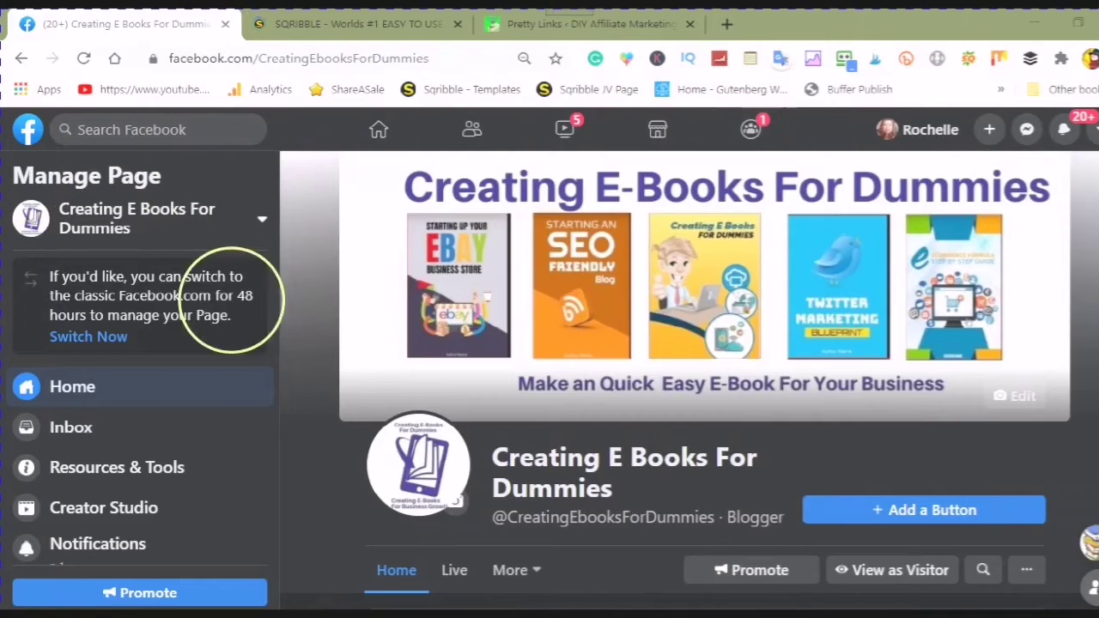
scroll(735, 404, down, 1)
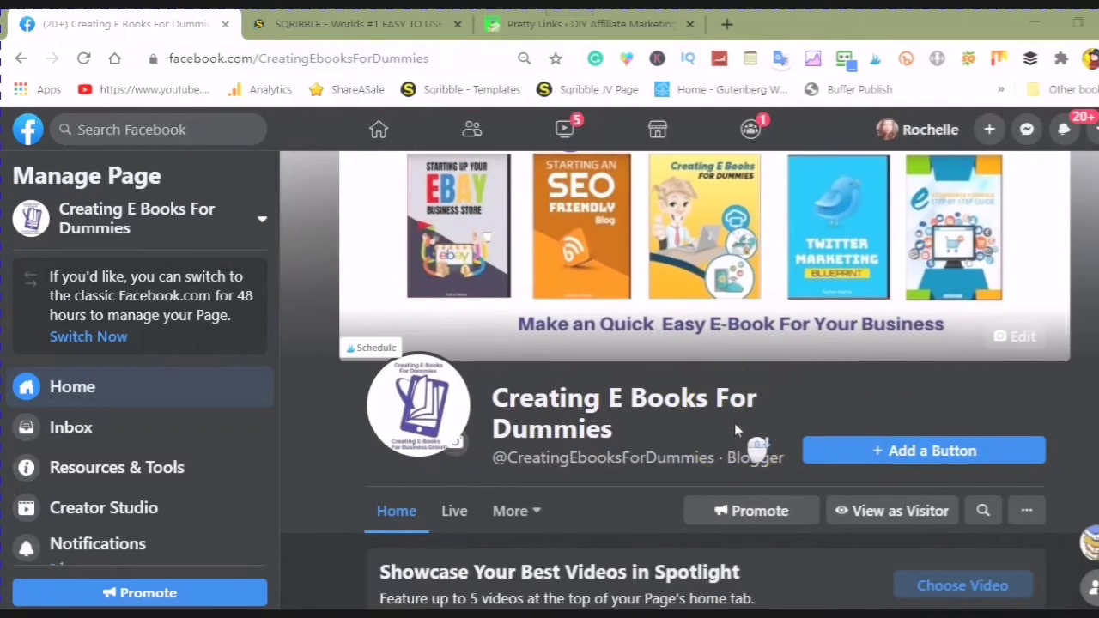
scroll(734, 422, down, 2)
scroll(726, 438, up, 2)
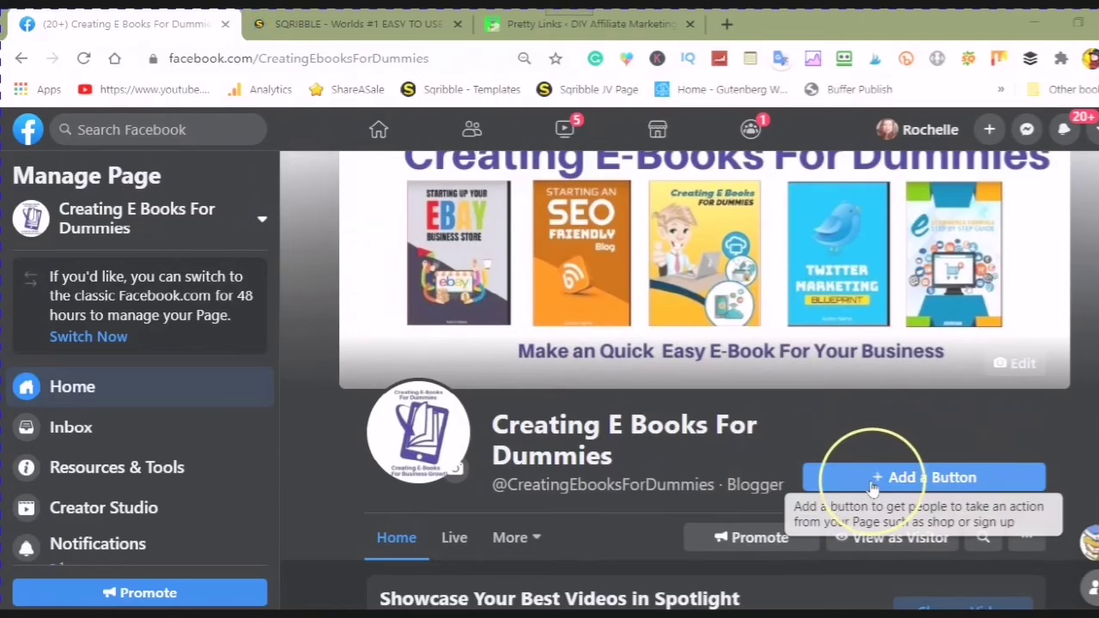
mouse_move(924, 477)
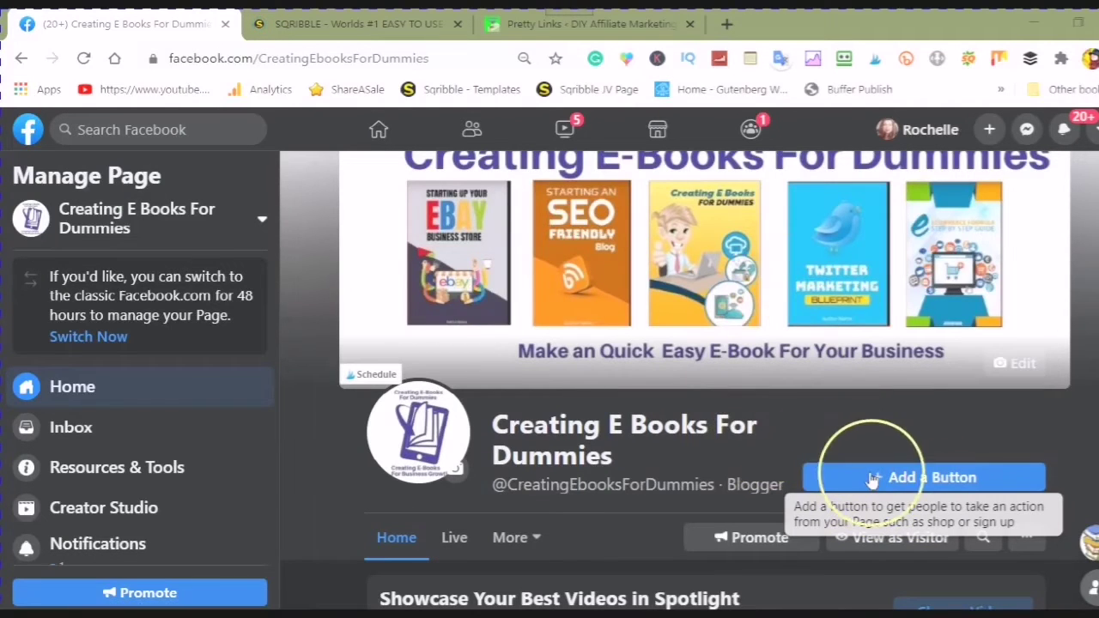
scroll(825, 367, down, 2)
scroll(799, 268, down, 1)
scroll(807, 344, up, 1)
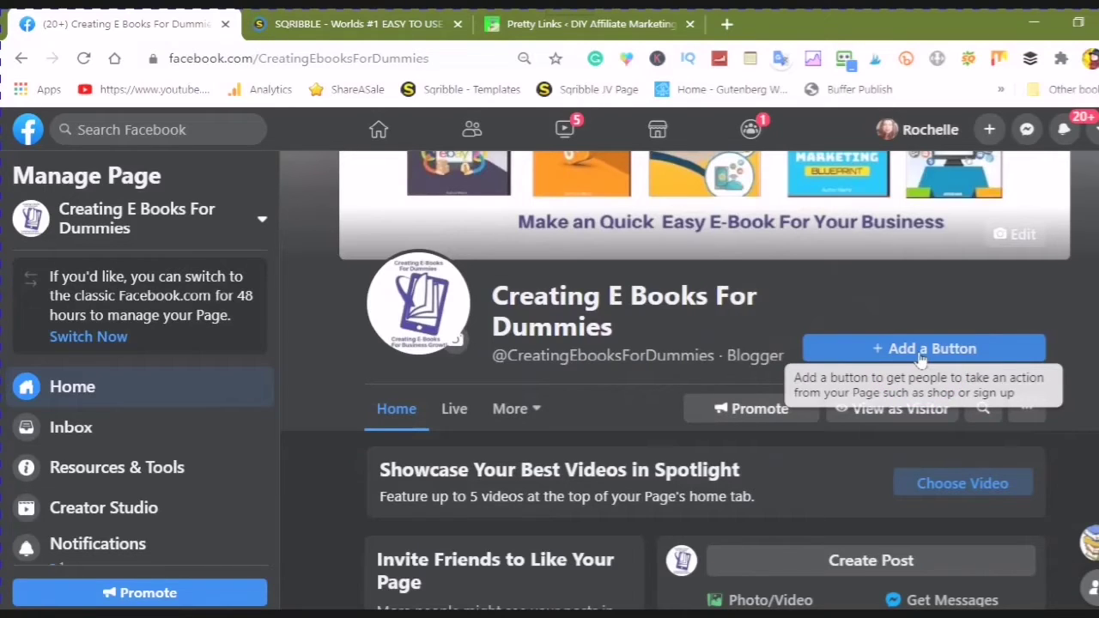
click(910, 352)
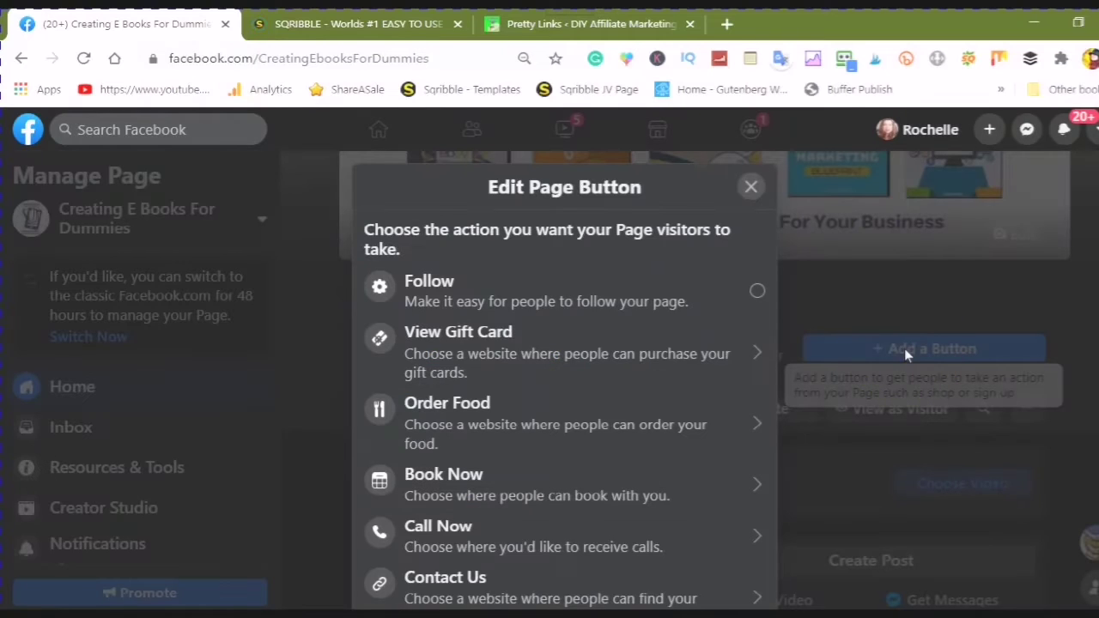
scroll(607, 275, down, 3)
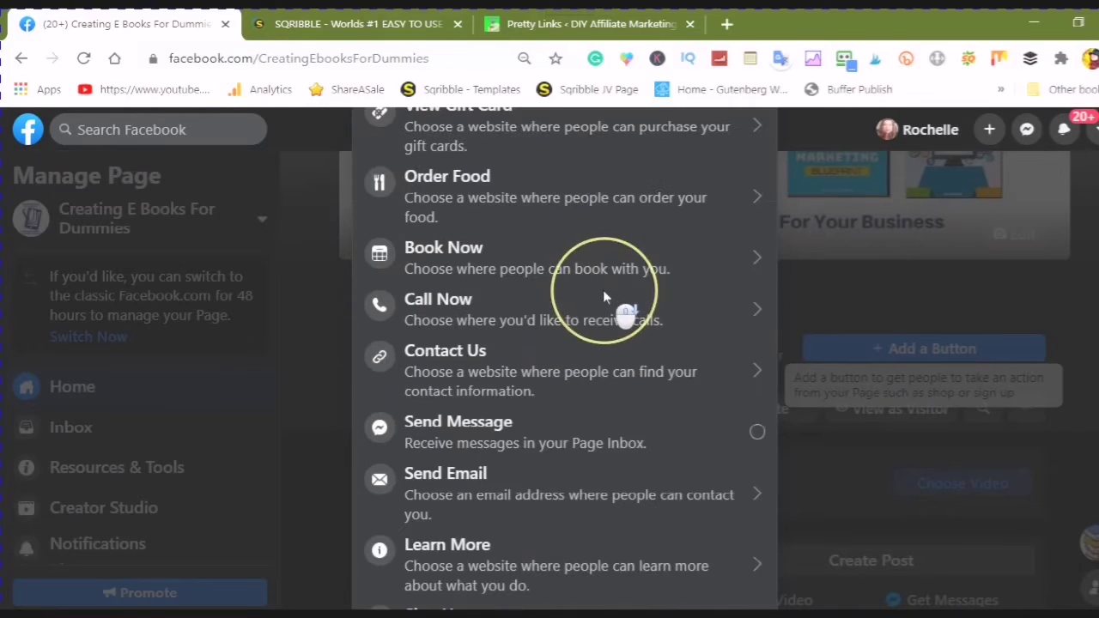
scroll(609, 335, down, 2)
scroll(610, 356, down, 1)
scroll(611, 370, down, 1)
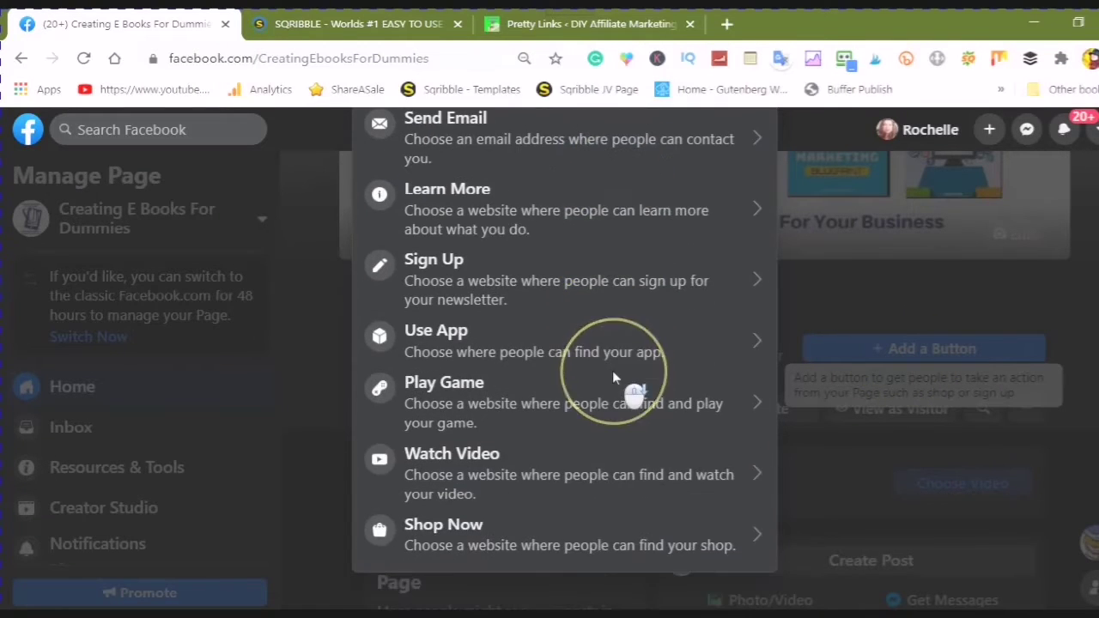
scroll(613, 391, up, 1)
scroll(613, 386, up, 4)
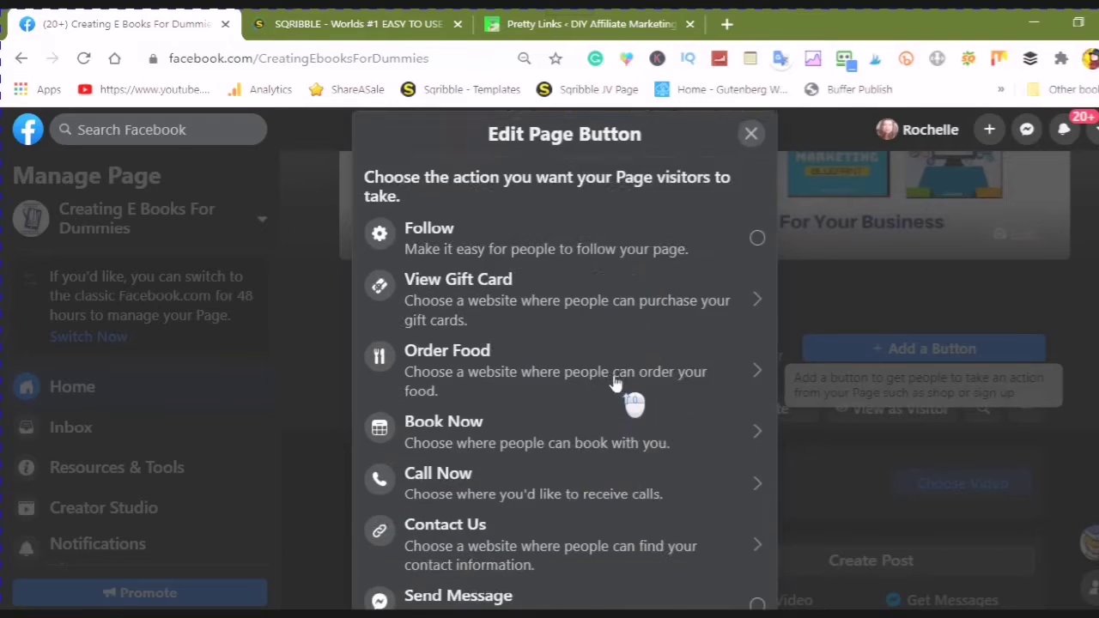
scroll(617, 382, up, 2)
scroll(620, 378, down, 2)
scroll(623, 382, down, 1)
scroll(619, 382, down, 2)
scroll(615, 383, up, 1)
scroll(615, 384, up, 2)
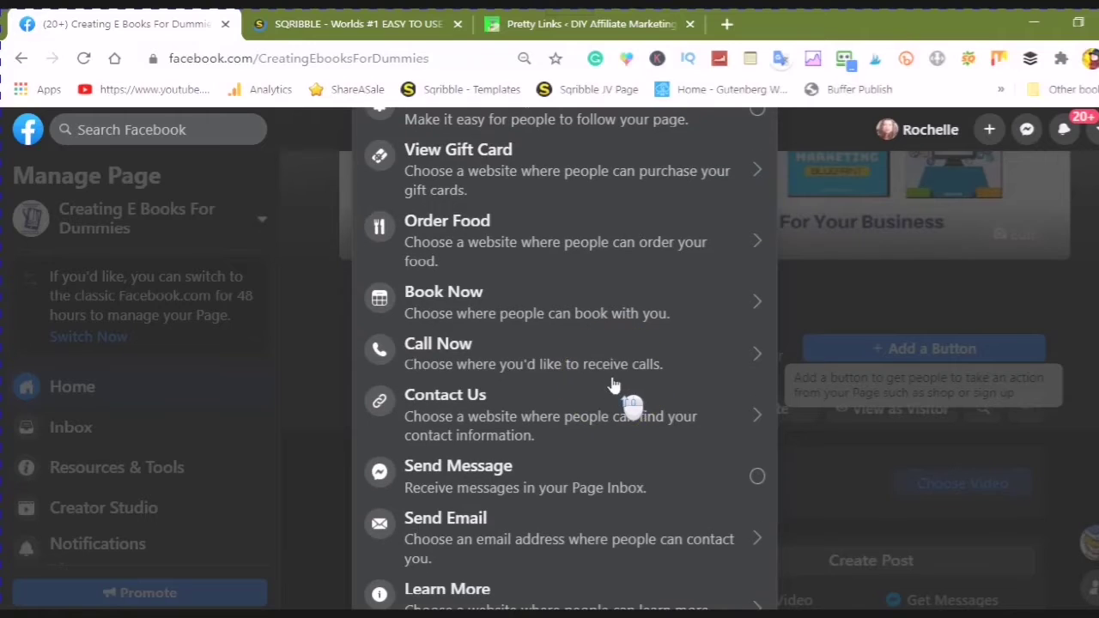
scroll(613, 386, up, 2)
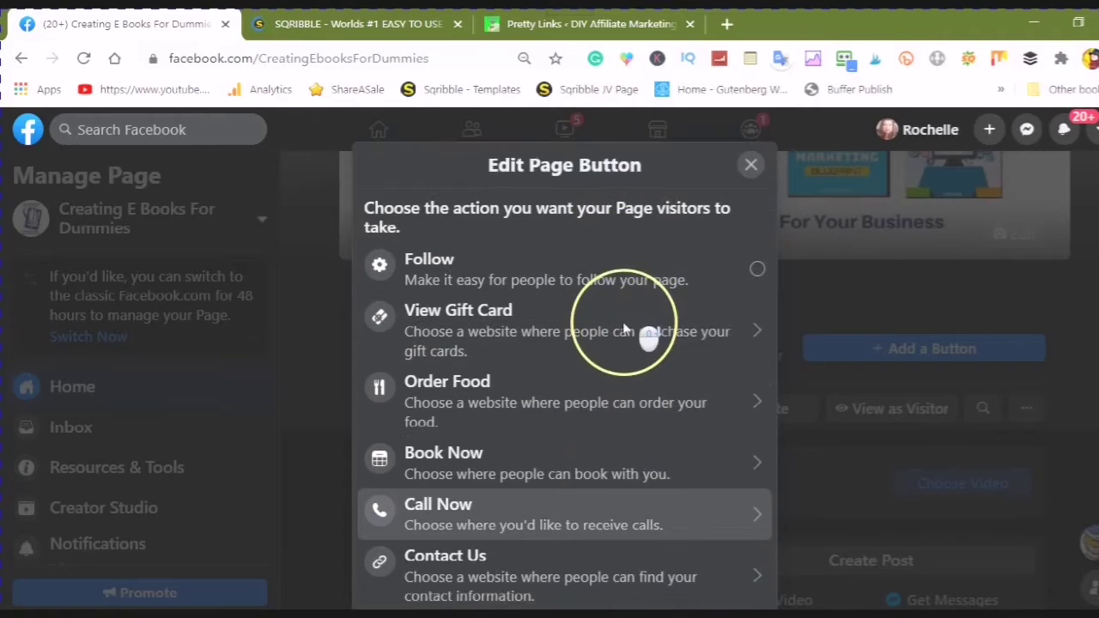
scroll(620, 330, down, 1)
scroll(592, 370, down, 2)
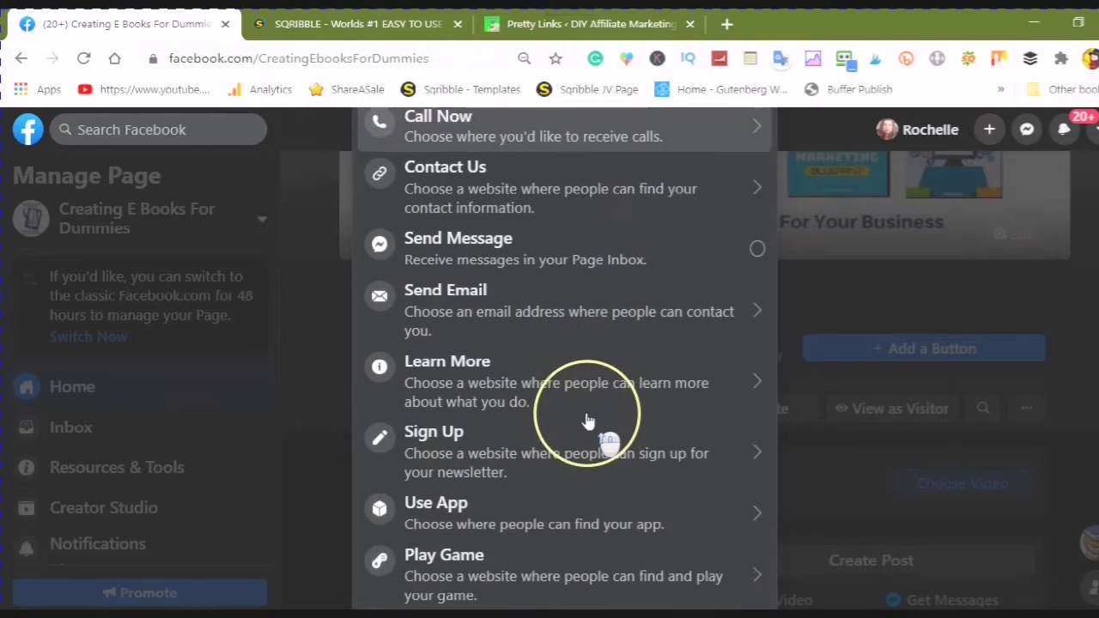
scroll(589, 420, up, 2)
scroll(592, 403, up, 1)
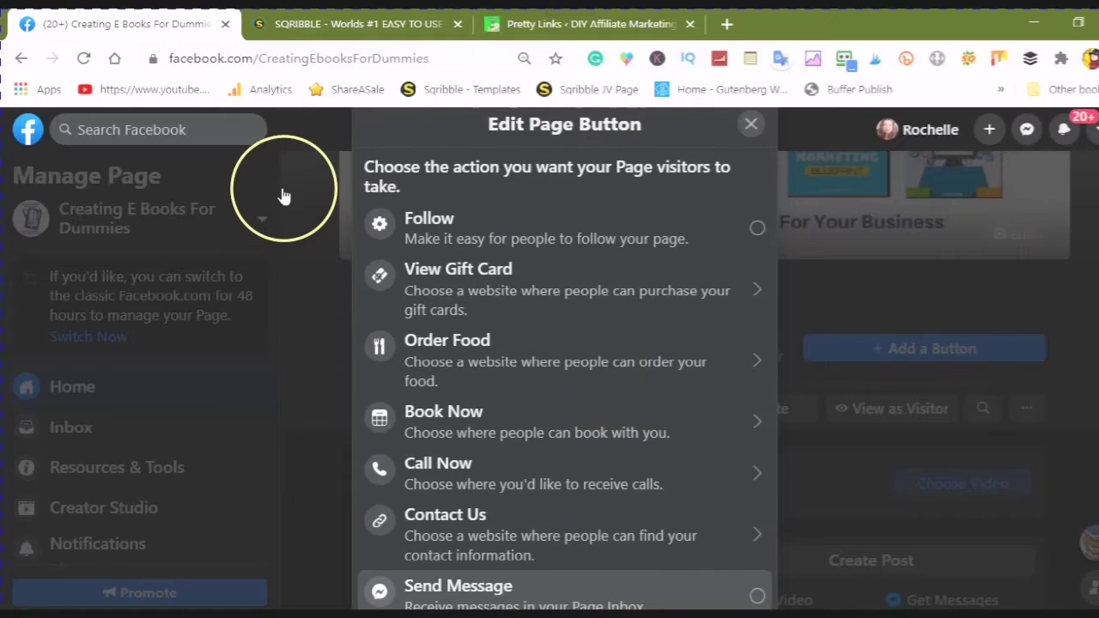
scroll(292, 223, up, 1)
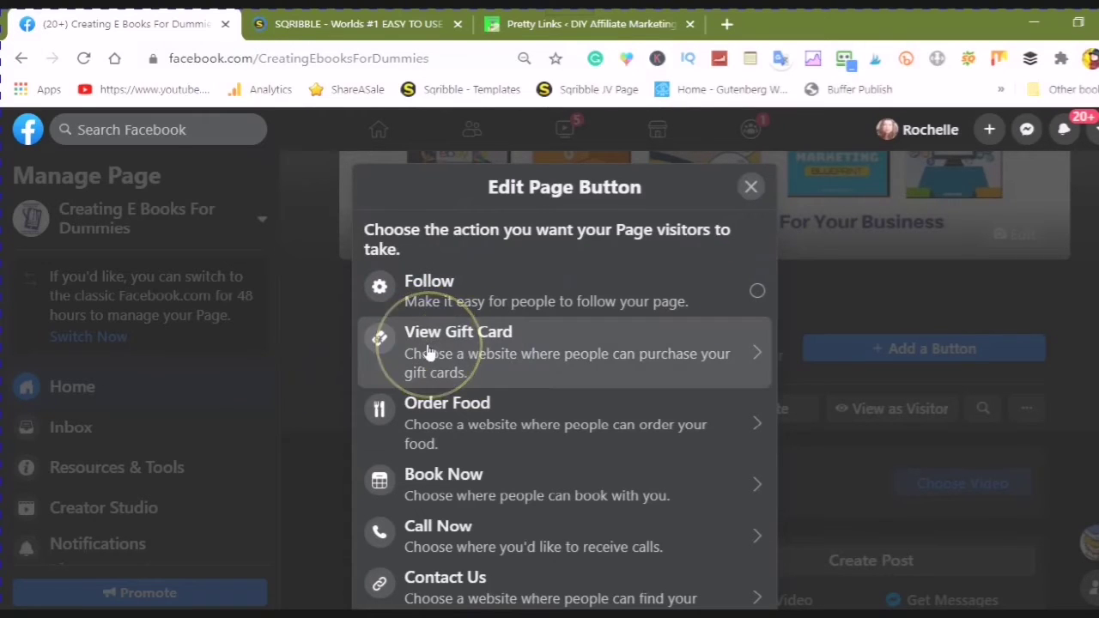
click(759, 362)
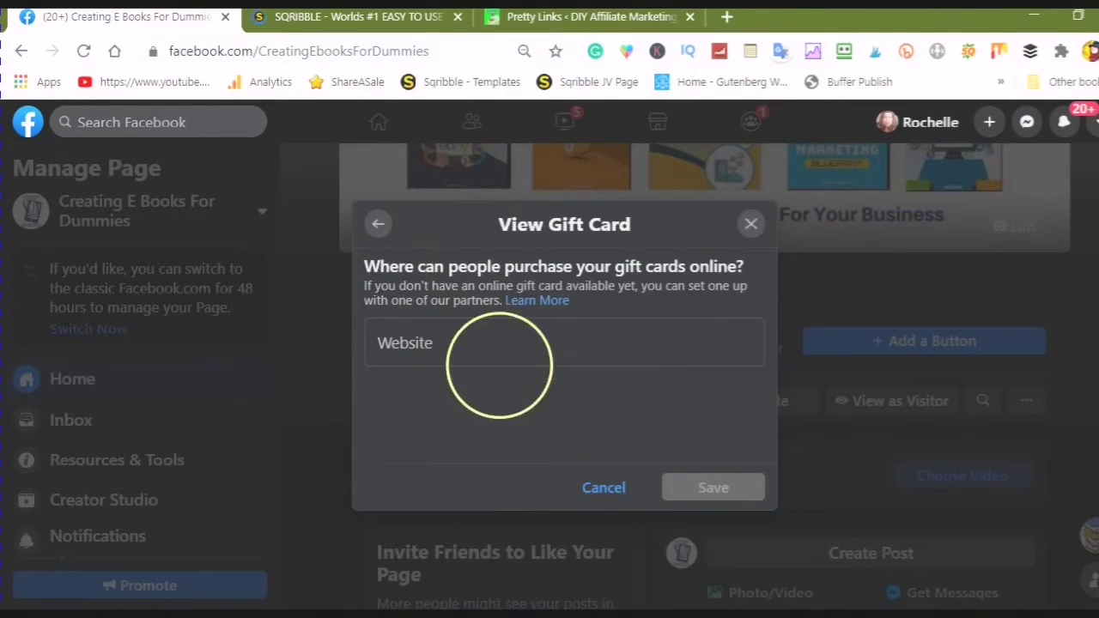
click(752, 225)
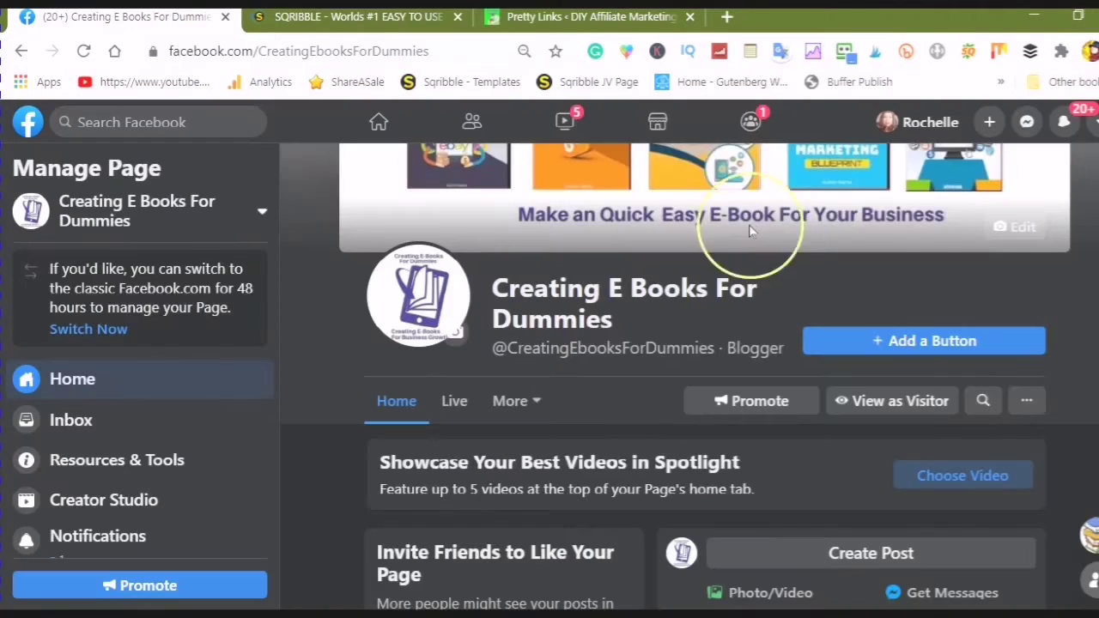
click(924, 344)
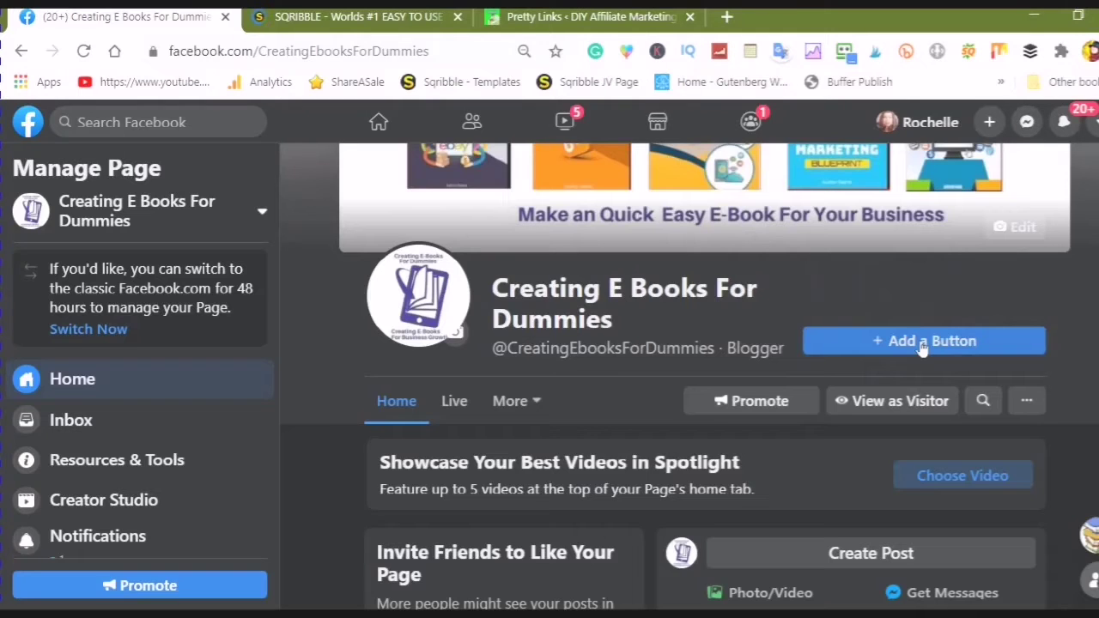
- Reopen the page button choices and scroll through the available actions
click(922, 343)
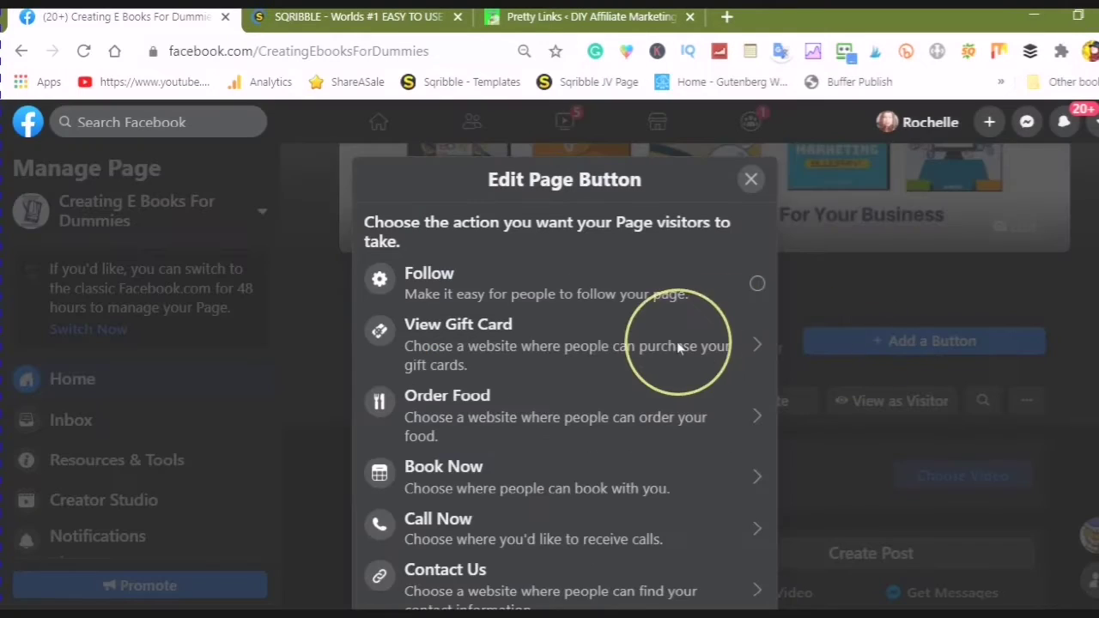
scroll(589, 295, down, 1)
scroll(549, 309, down, 2)
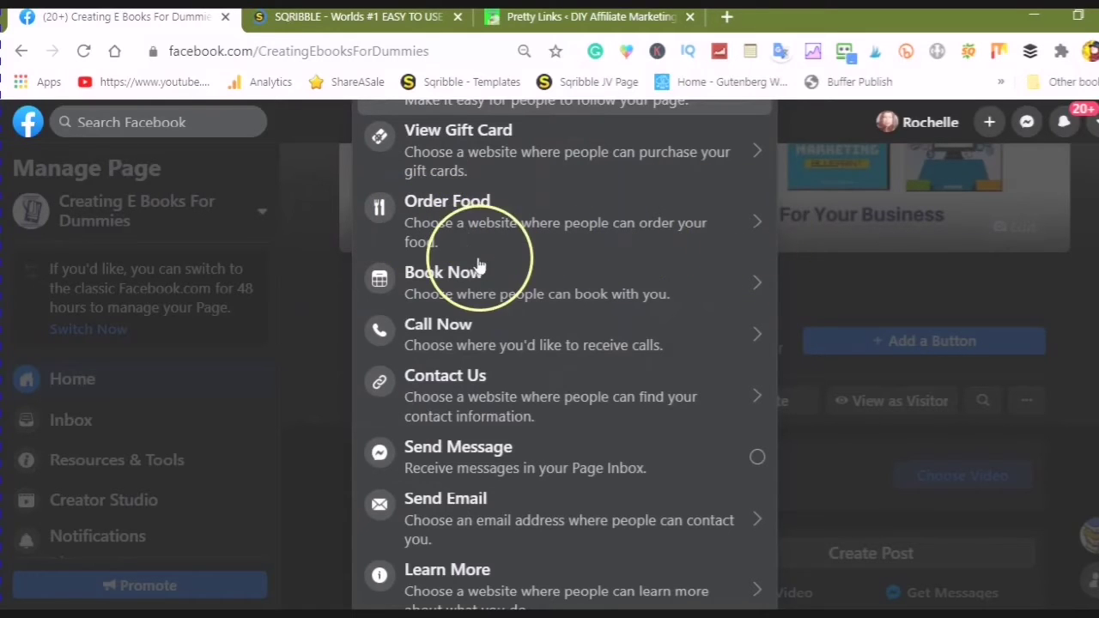
scroll(472, 271, down, 1)
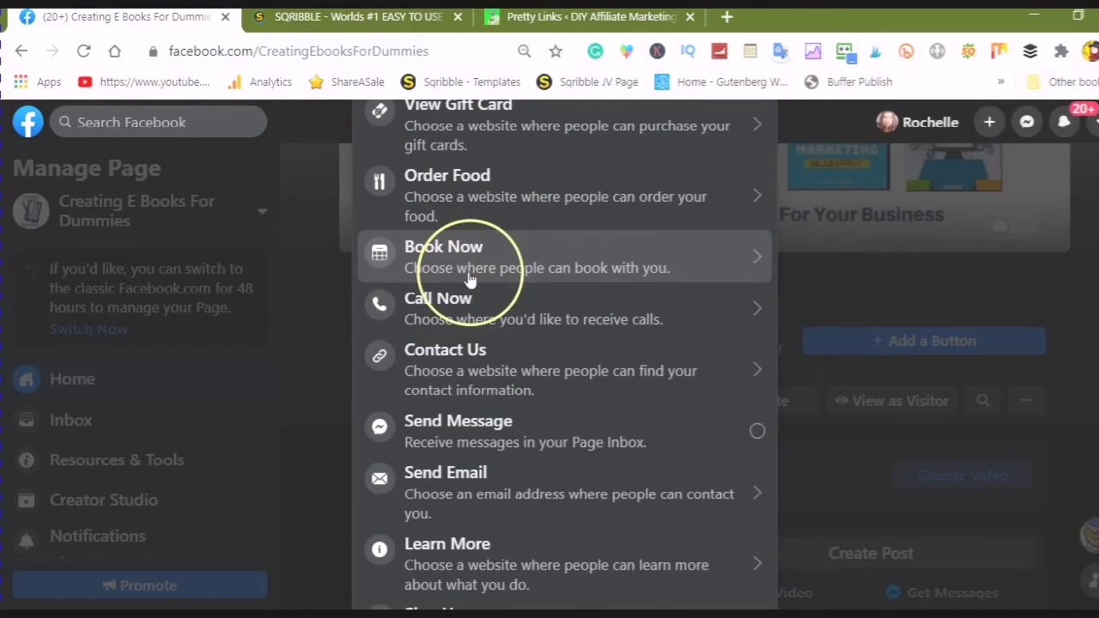
scroll(532, 279, down, 1)
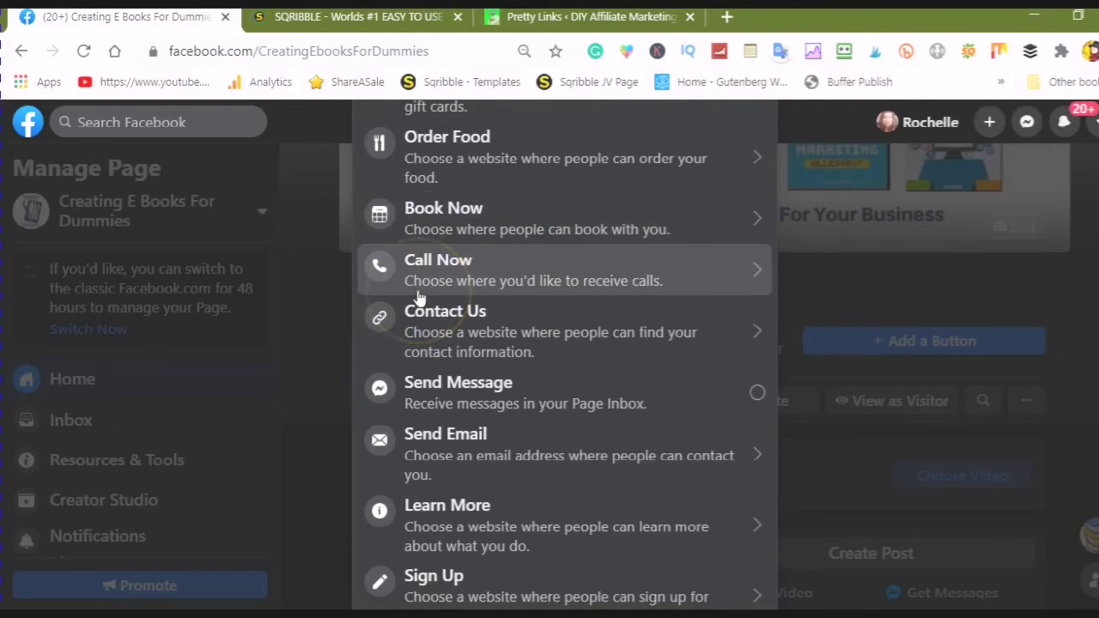
scroll(419, 296, down, 2)
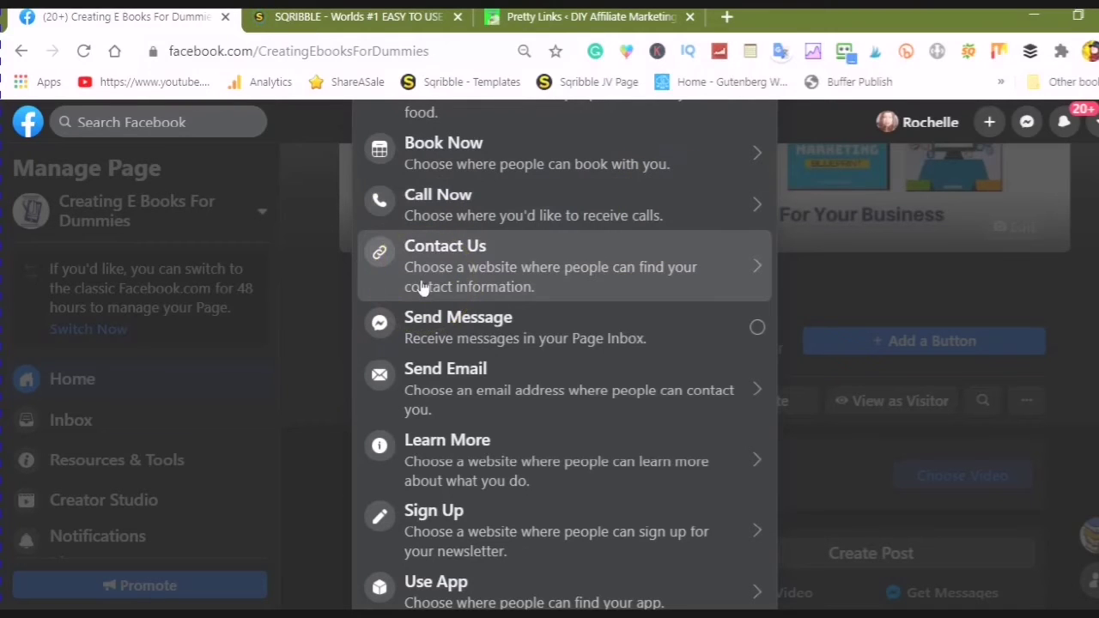
scroll(421, 288, down, 2)
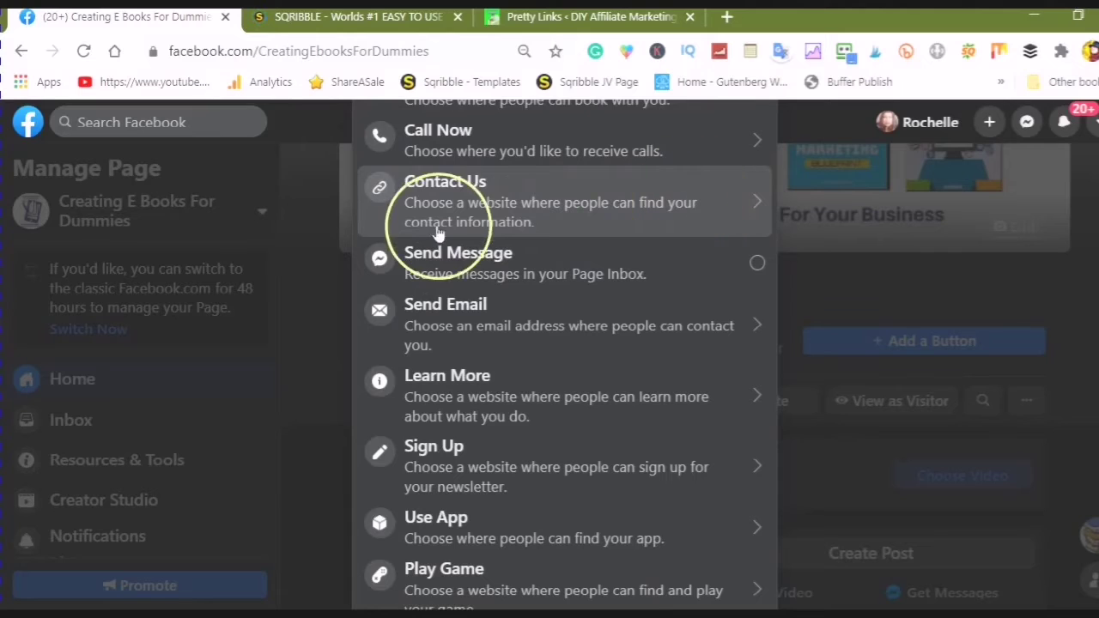
scroll(503, 245, down, 2)
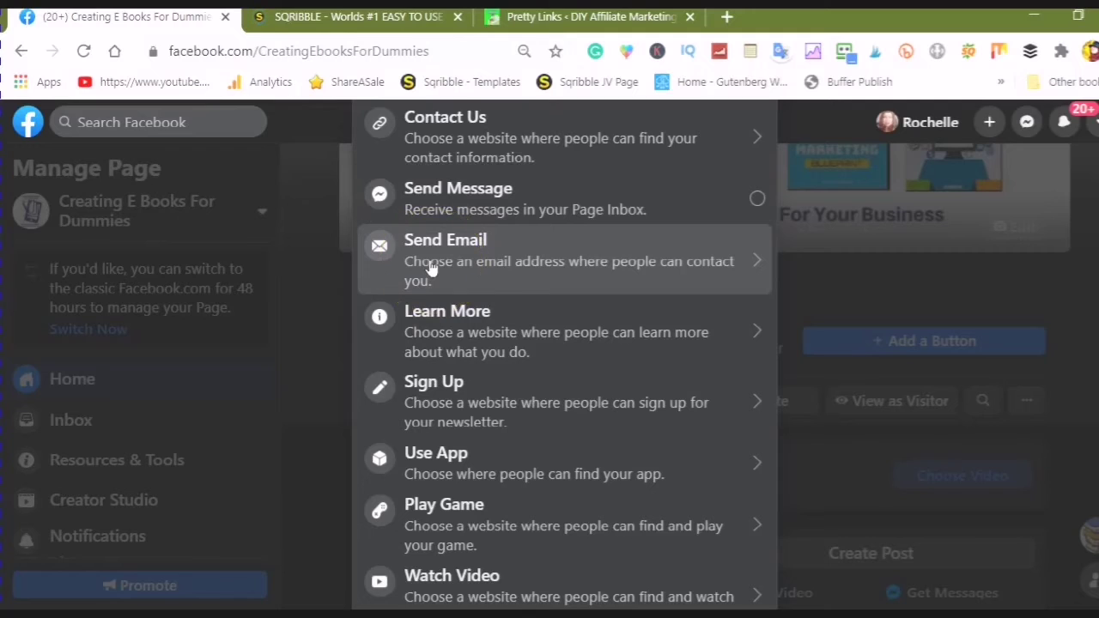
scroll(431, 269, down, 1)
- Browse the button categories and pick Learn More as the page's button type
click(431, 248)
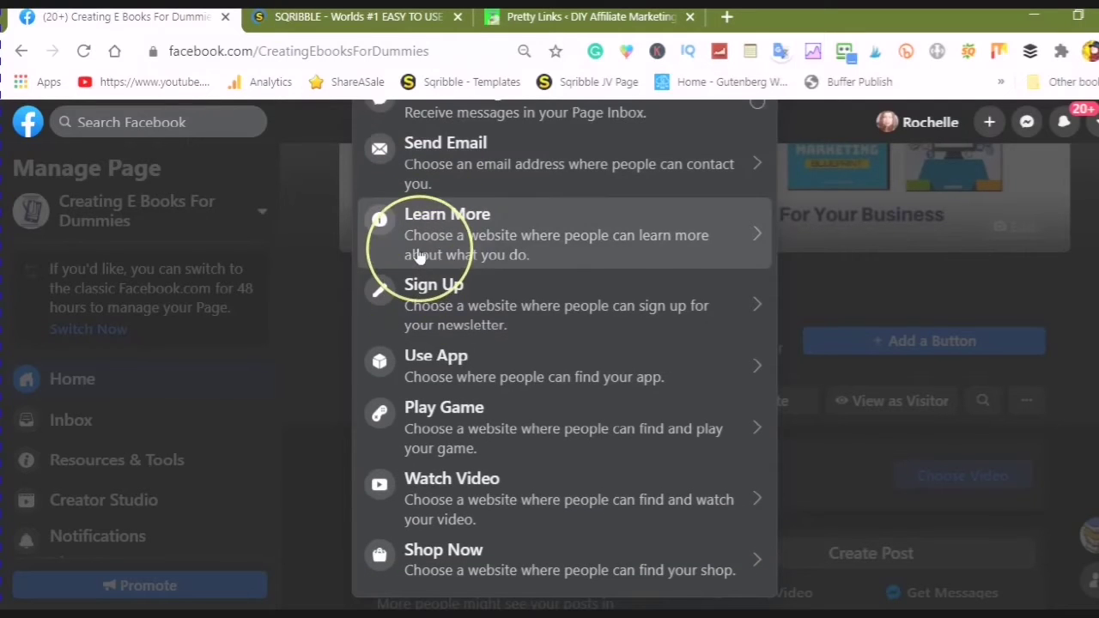
click(418, 237)
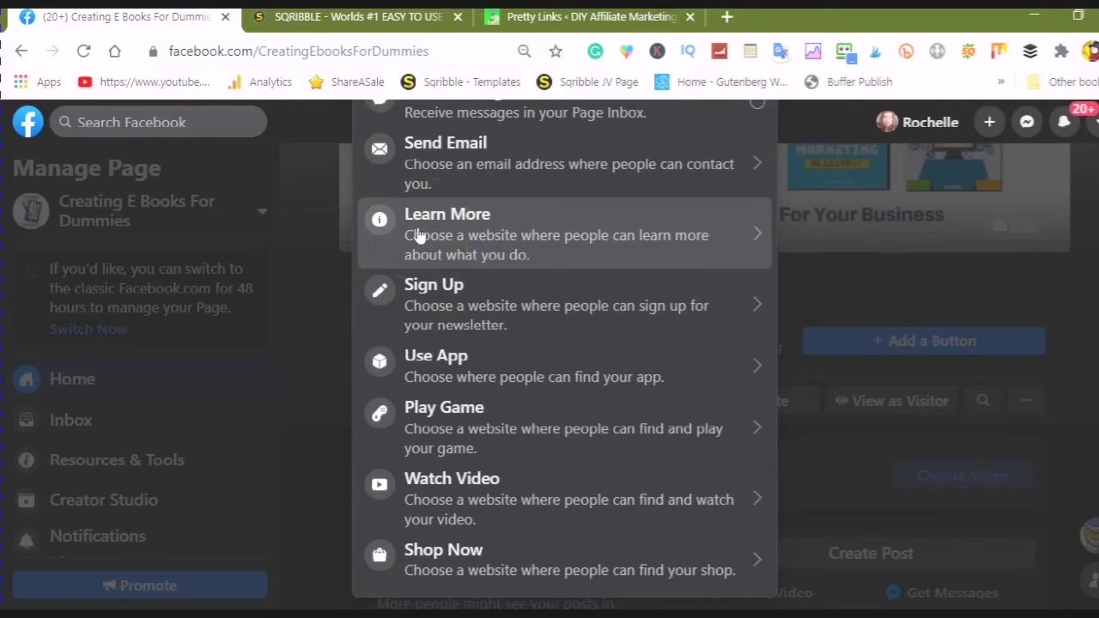
scroll(419, 249, down, 1)
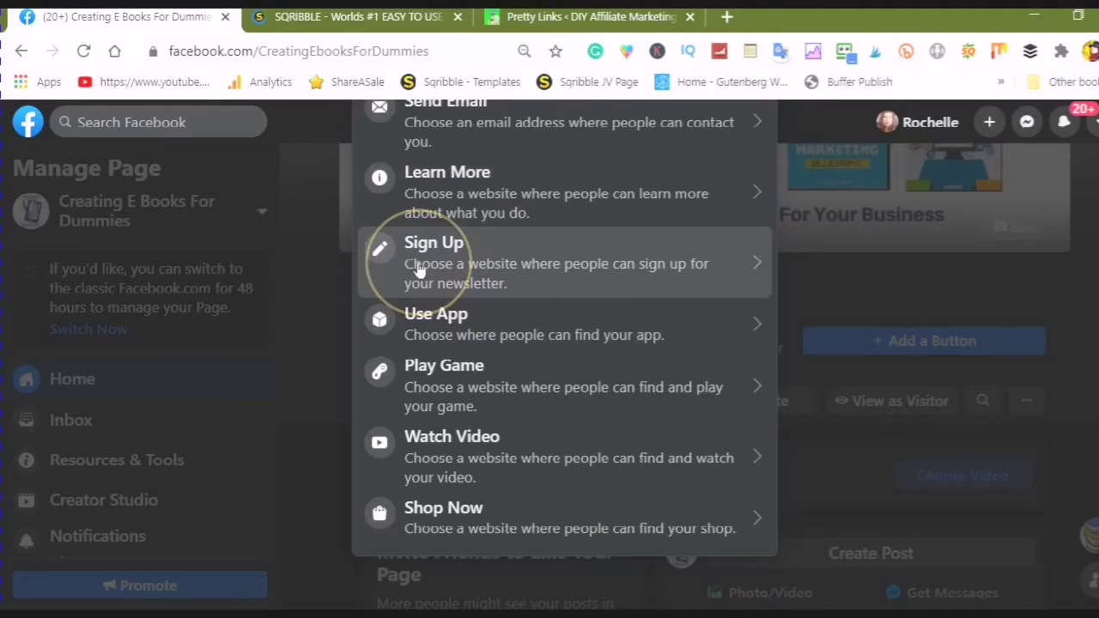
click(407, 345)
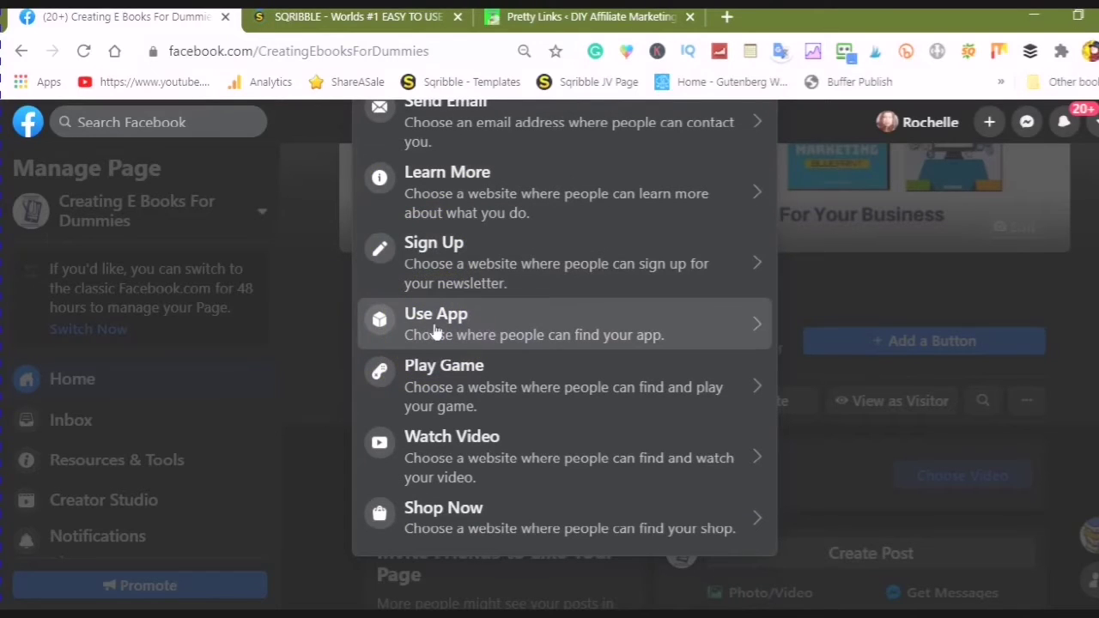
click(417, 392)
click(444, 472)
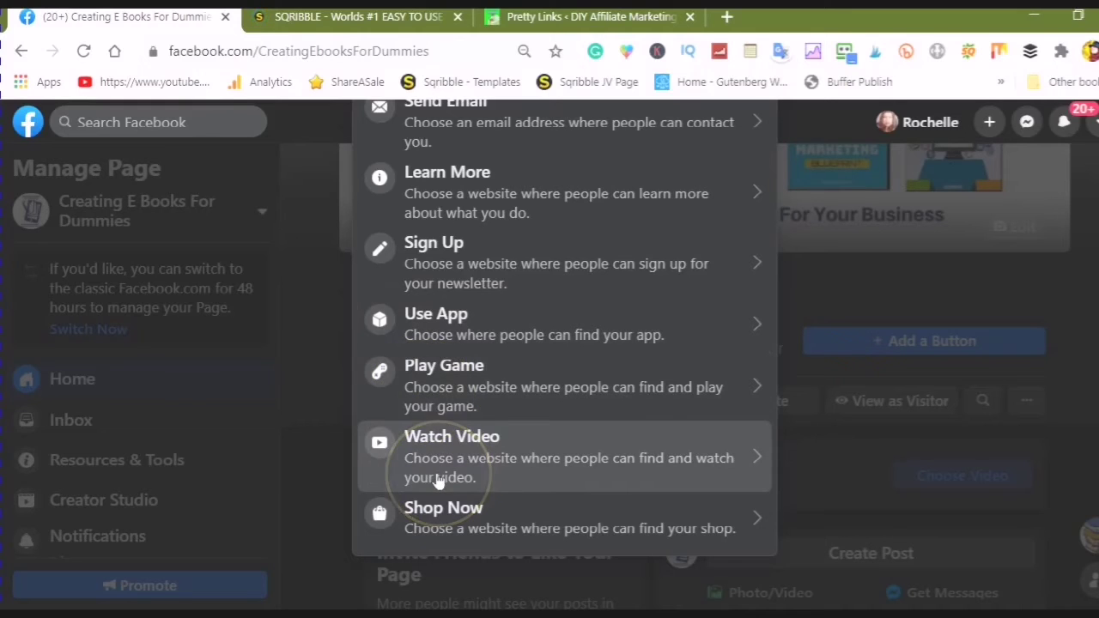
click(436, 478)
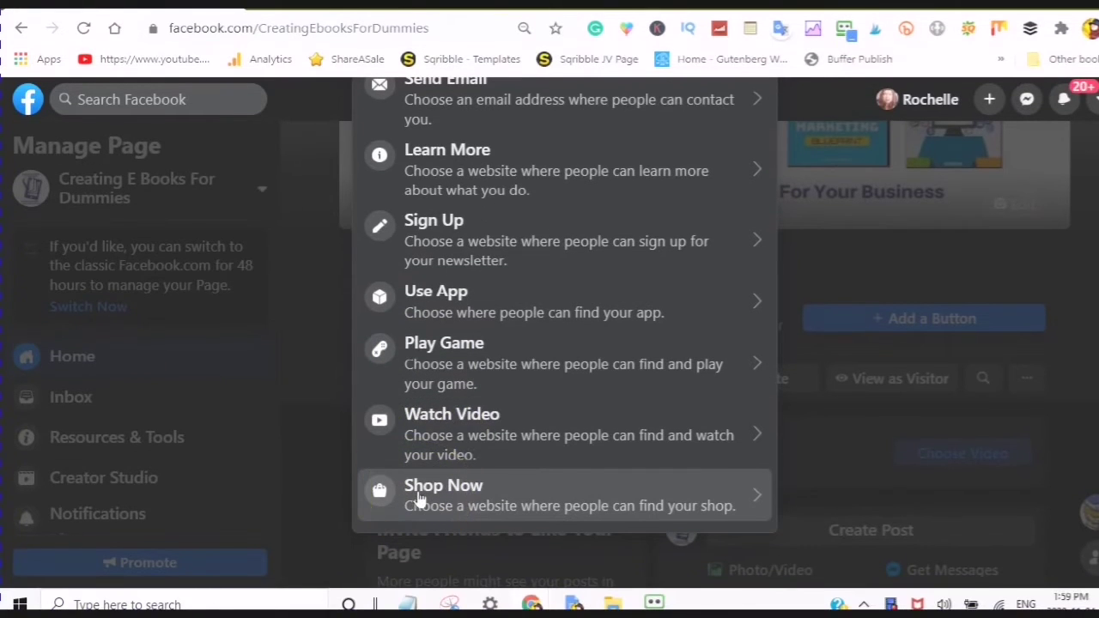
click(418, 412)
scroll(429, 426, up, 2)
click(415, 421)
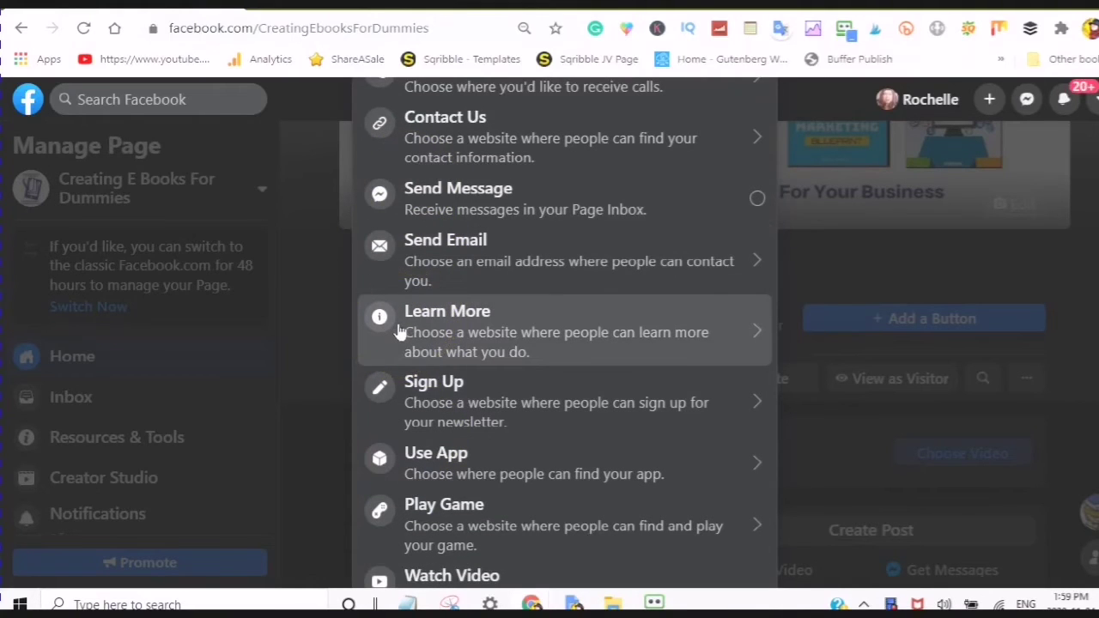
click(430, 336)
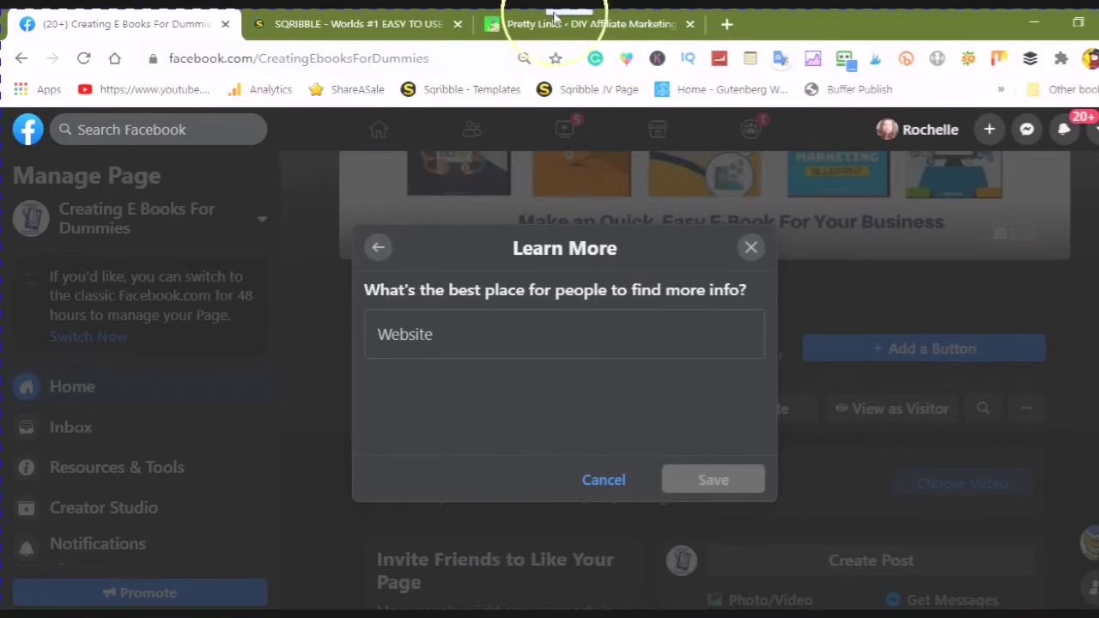
- Switch to the Pretty Links tab and browse the 21 saved short links
click(513, 29)
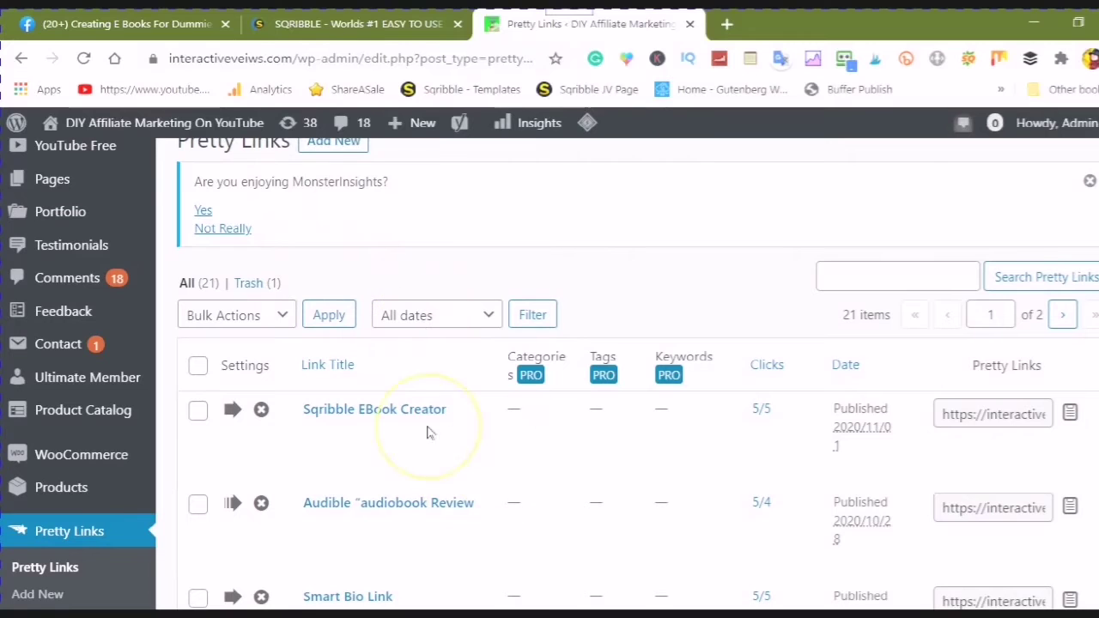
scroll(398, 459, down, 2)
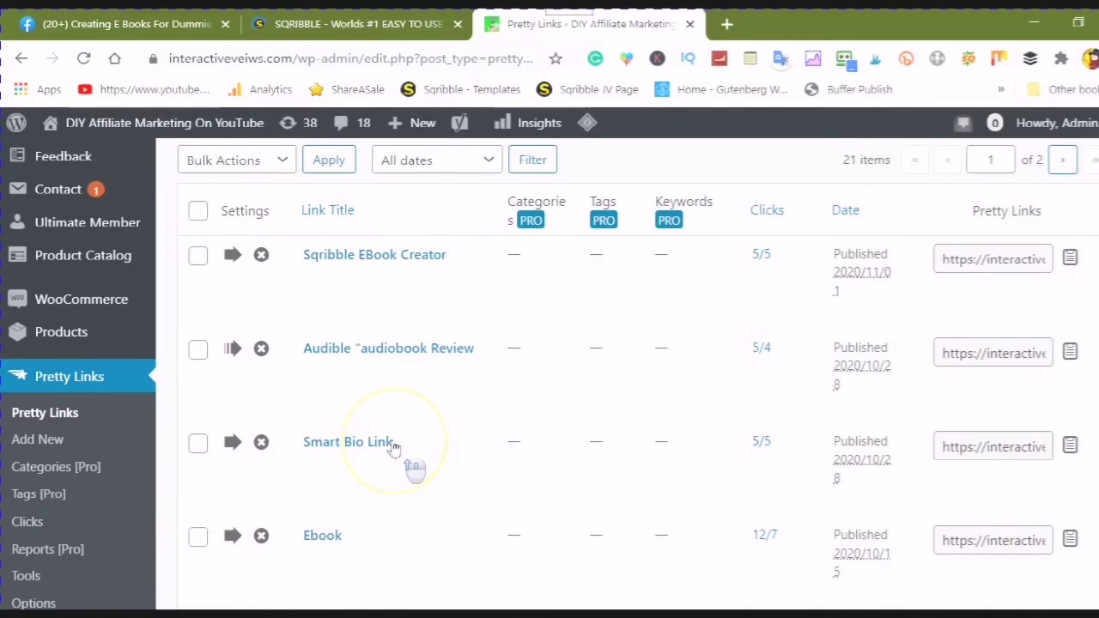
scroll(382, 429, down, 2)
scroll(382, 429, up, 2)
scroll(382, 429, up, 1)
scroll(382, 426, down, 1)
scroll(382, 426, down, 1)
scroll(382, 426, down, 2)
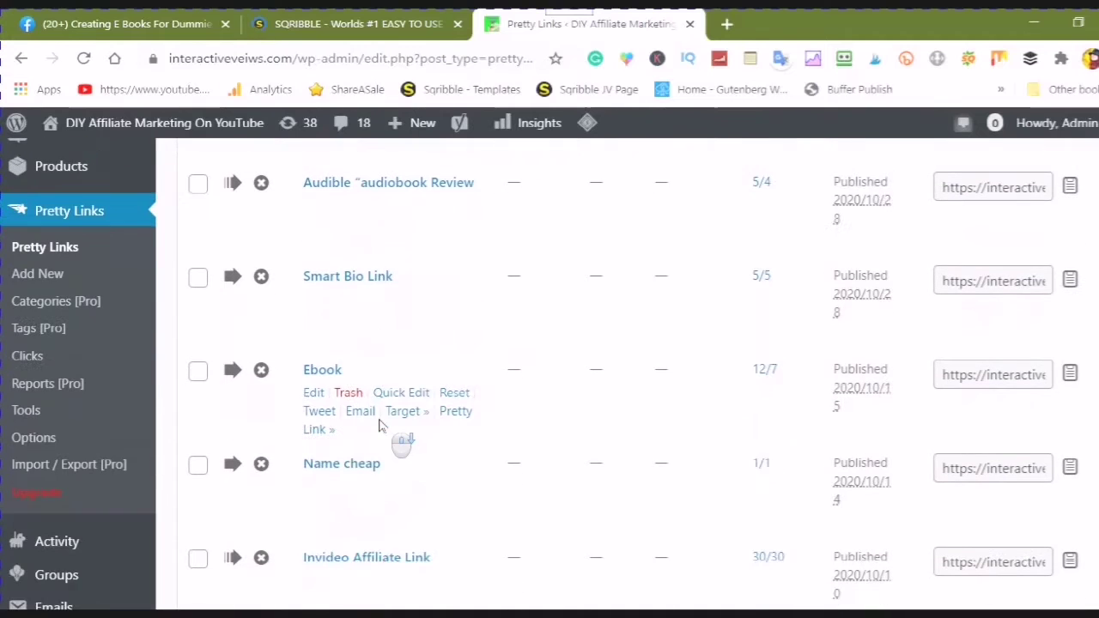
scroll(382, 426, down, 1)
scroll(382, 429, up, 1)
scroll(378, 433, up, 2)
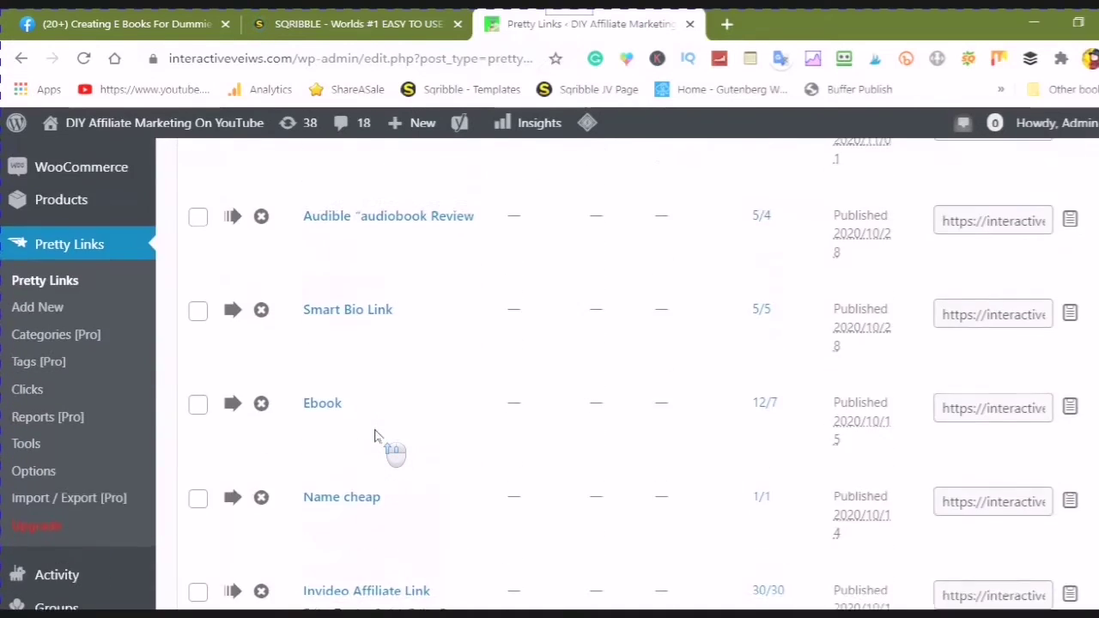
scroll(375, 435, up, 2)
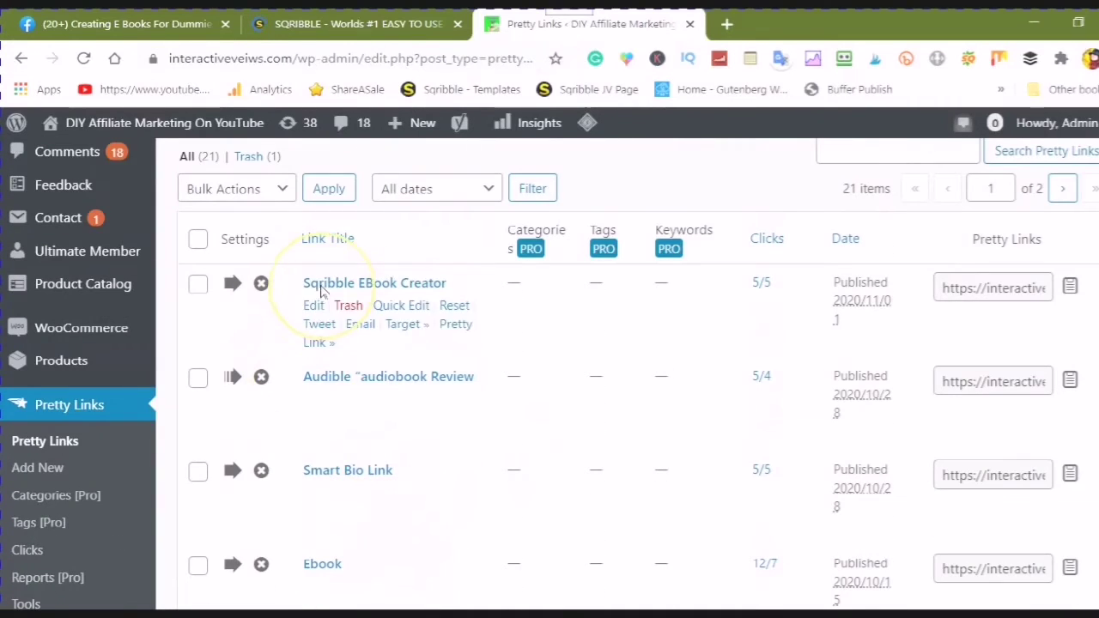
mouse_move(374, 283)
scroll(439, 309, down, 1)
scroll(344, 360, down, 1)
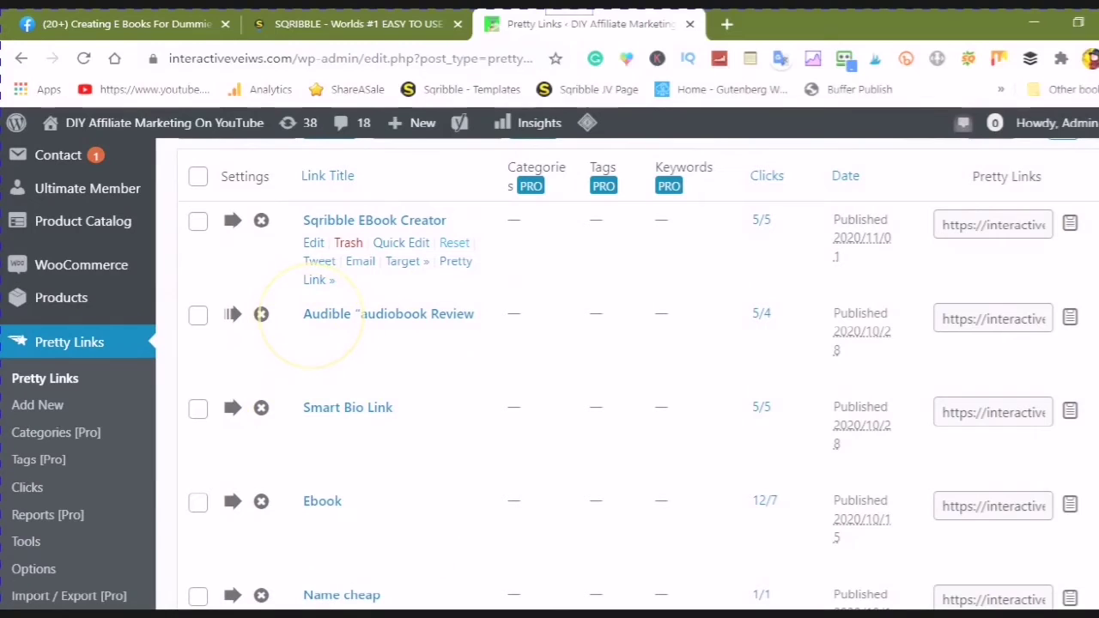
scroll(311, 338, down, 1)
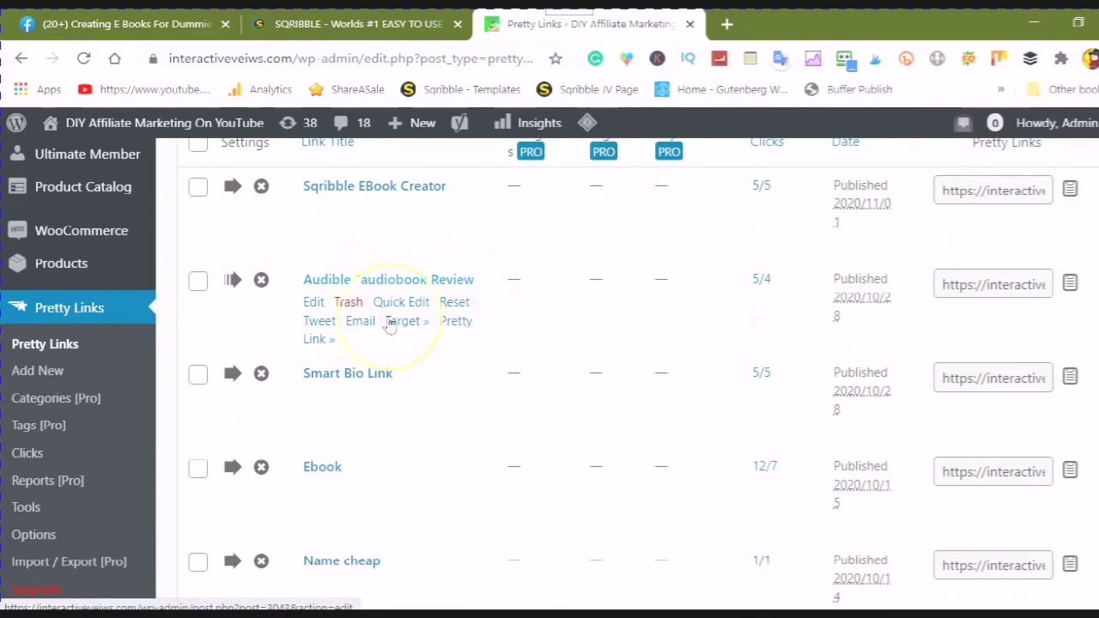
scroll(352, 383, down, 1)
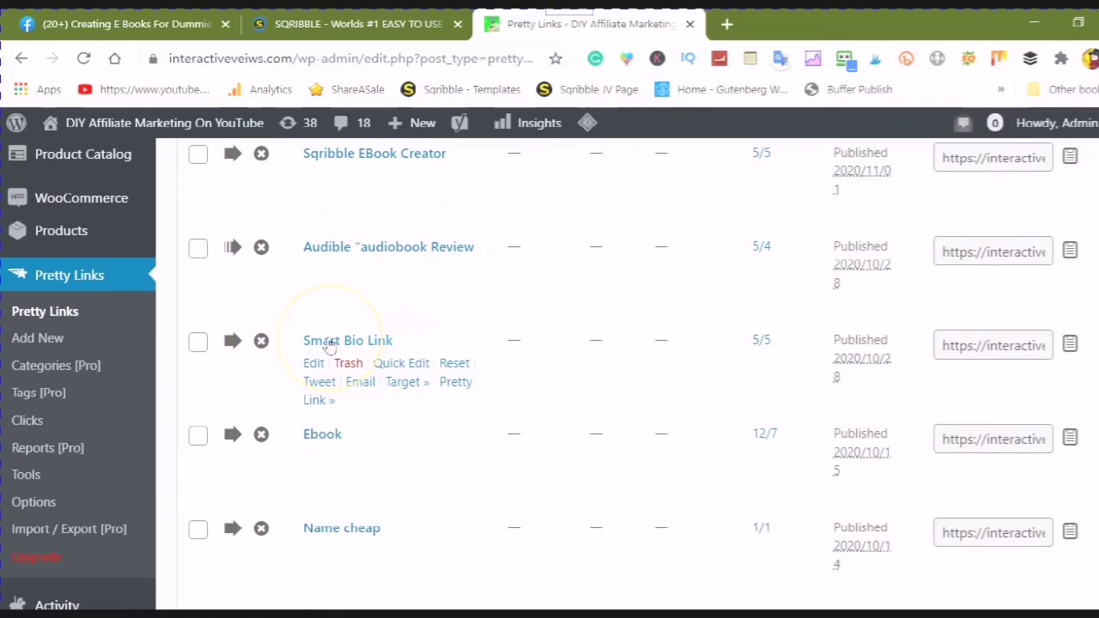
scroll(341, 413, down, 2)
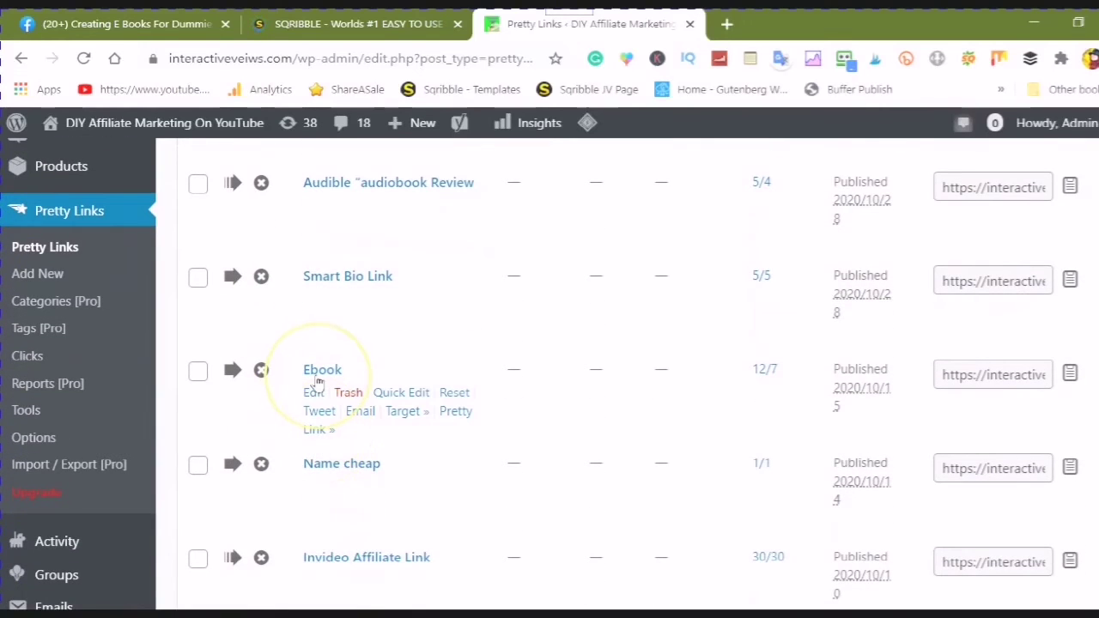
scroll(421, 368, up, 2)
scroll(426, 289, up, 4)
scroll(417, 358, up, 1)
scroll(408, 347, down, 3)
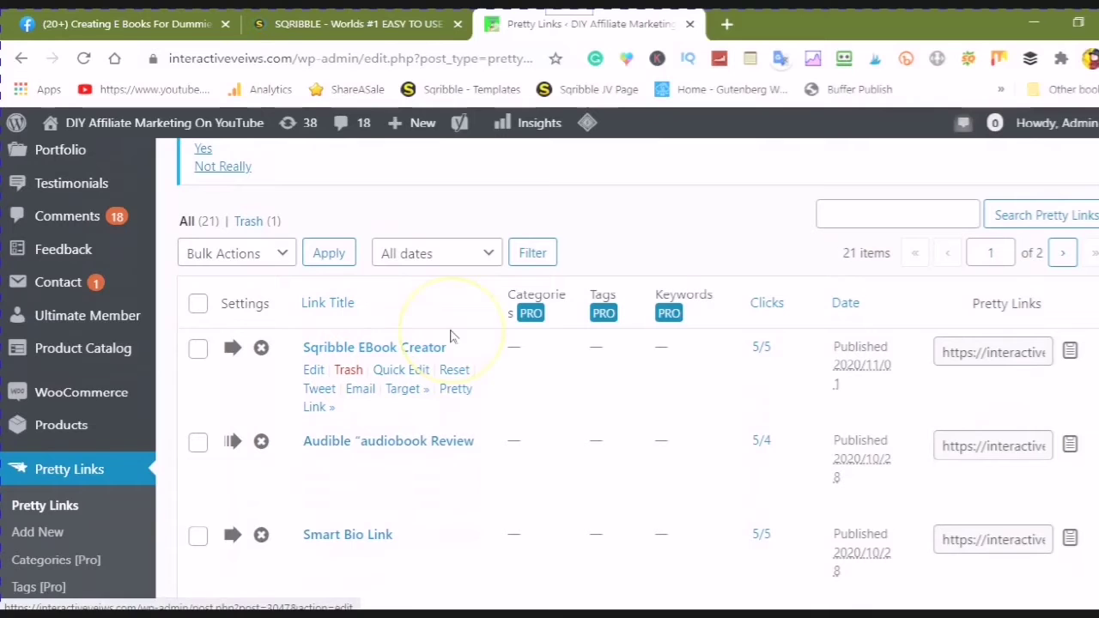
- Copy the Sqribble EBook Creator pretty link with its Copy to Clipboard icon
click(436, 352)
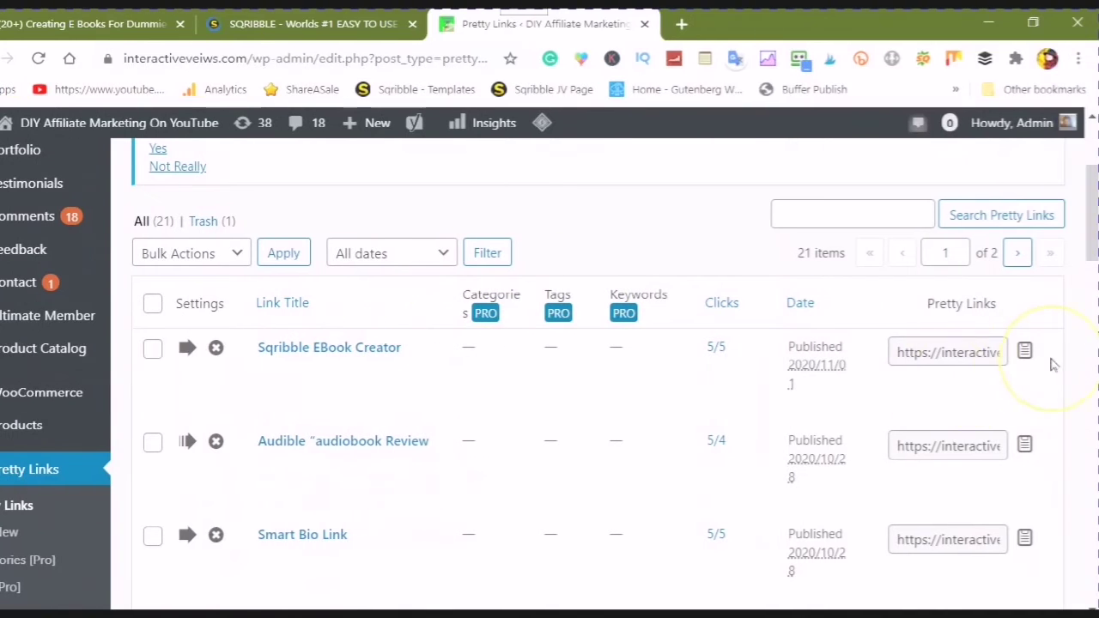
mouse_move(1070, 351)
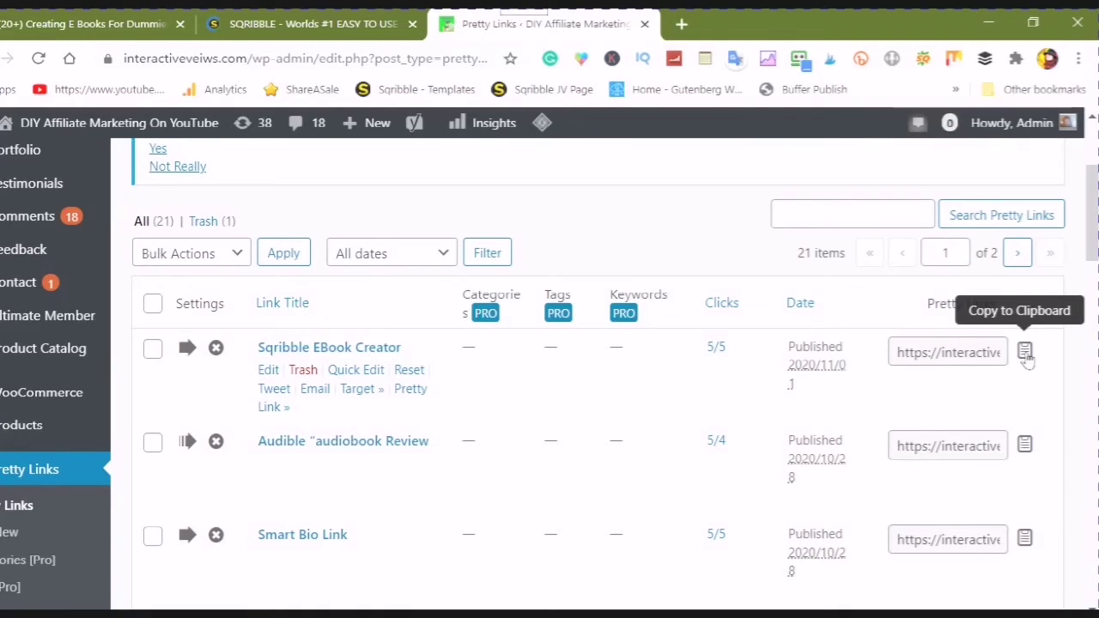
click(1026, 357)
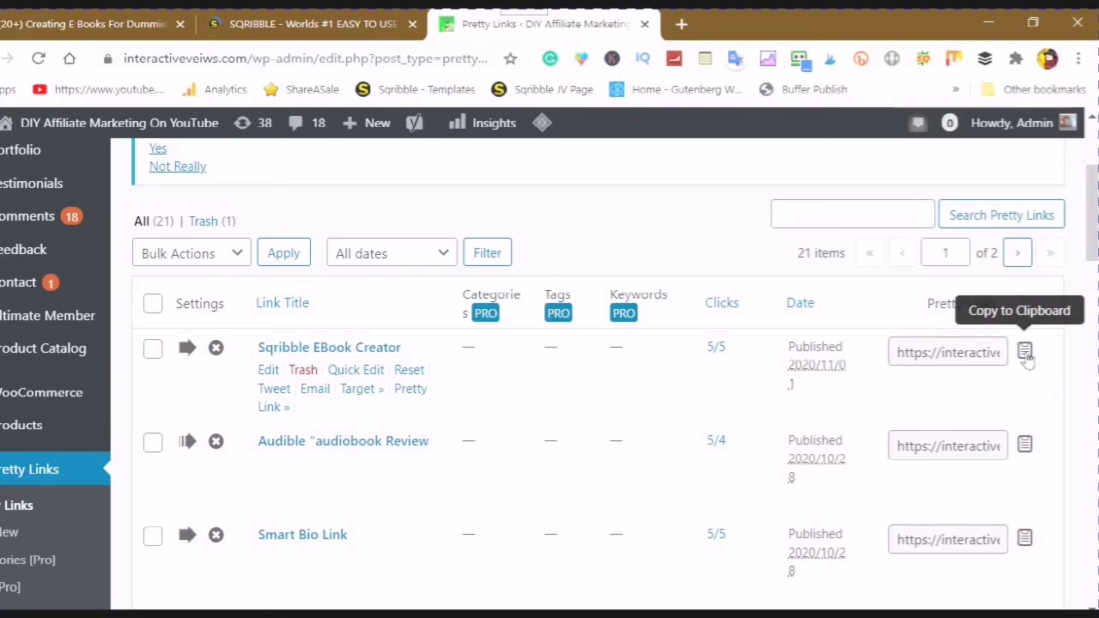
click(1026, 357)
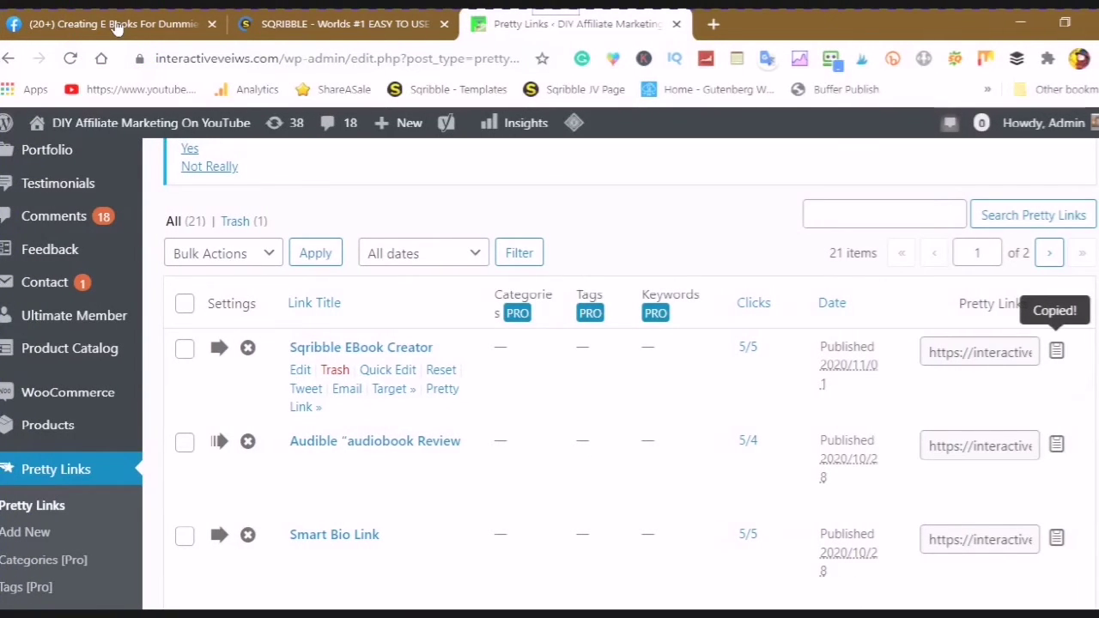
- Paste the copied Sqribble pretty link into the Learn More Website field and save it
click(118, 29)
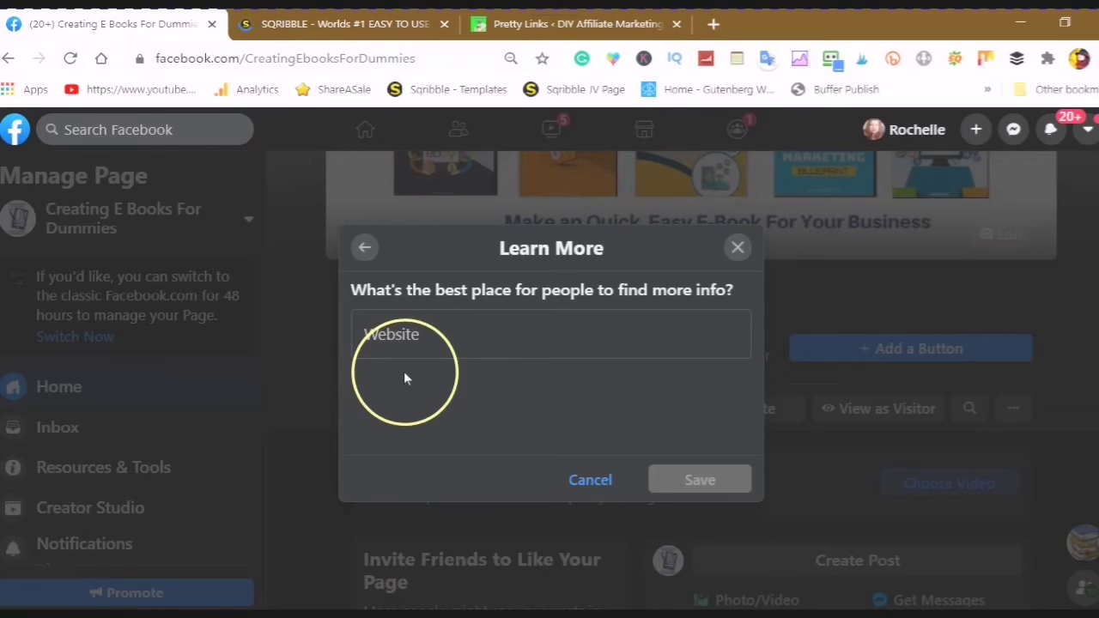
click(371, 334)
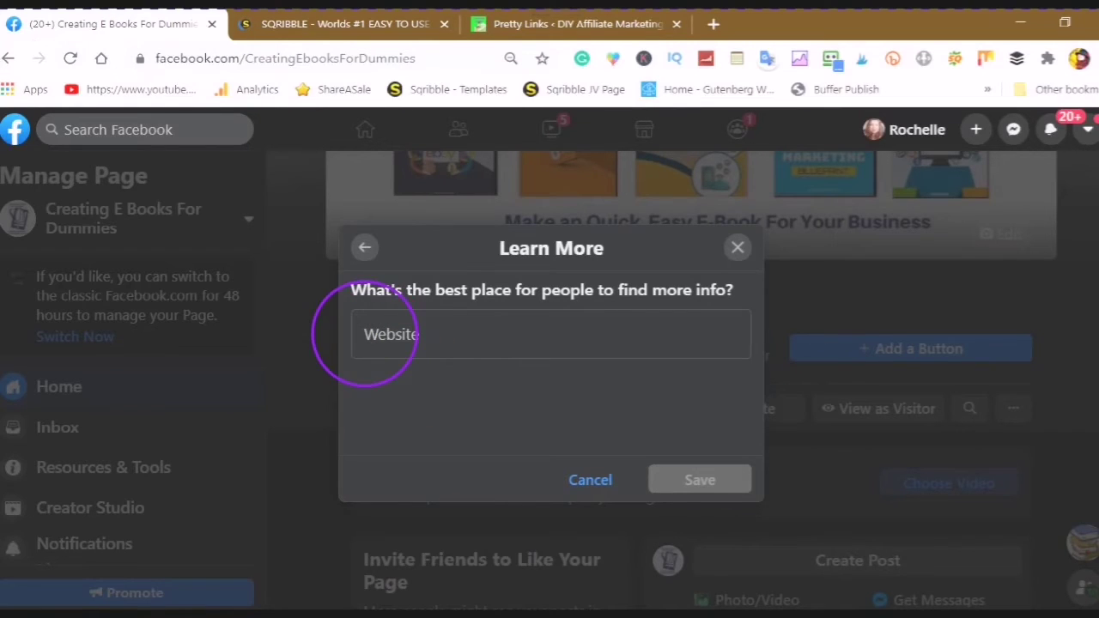
right_click(364, 341)
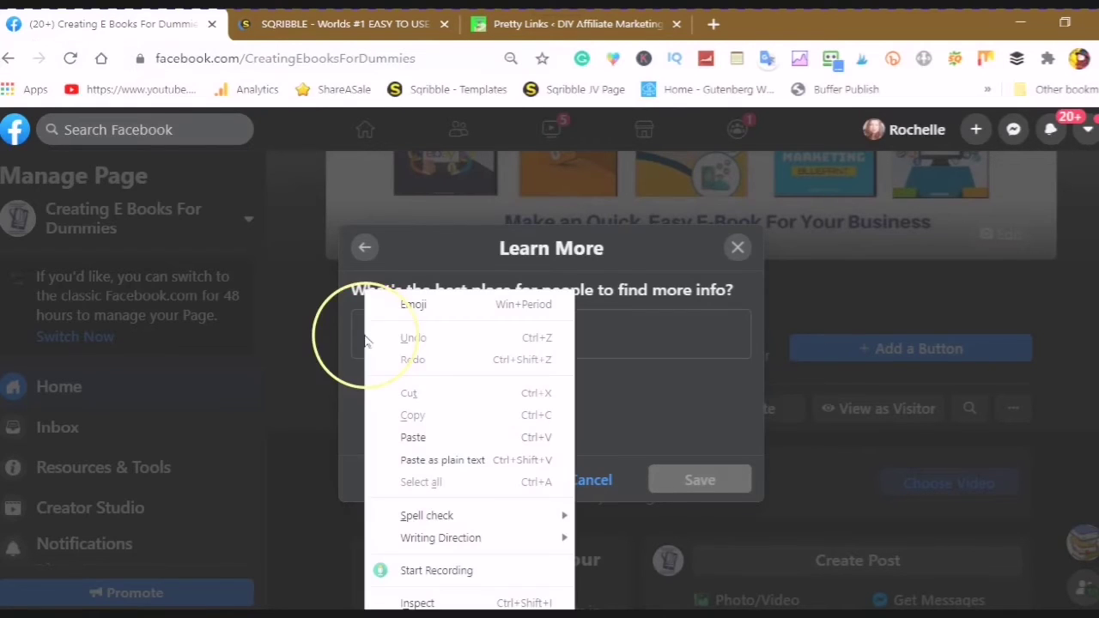
click(419, 436)
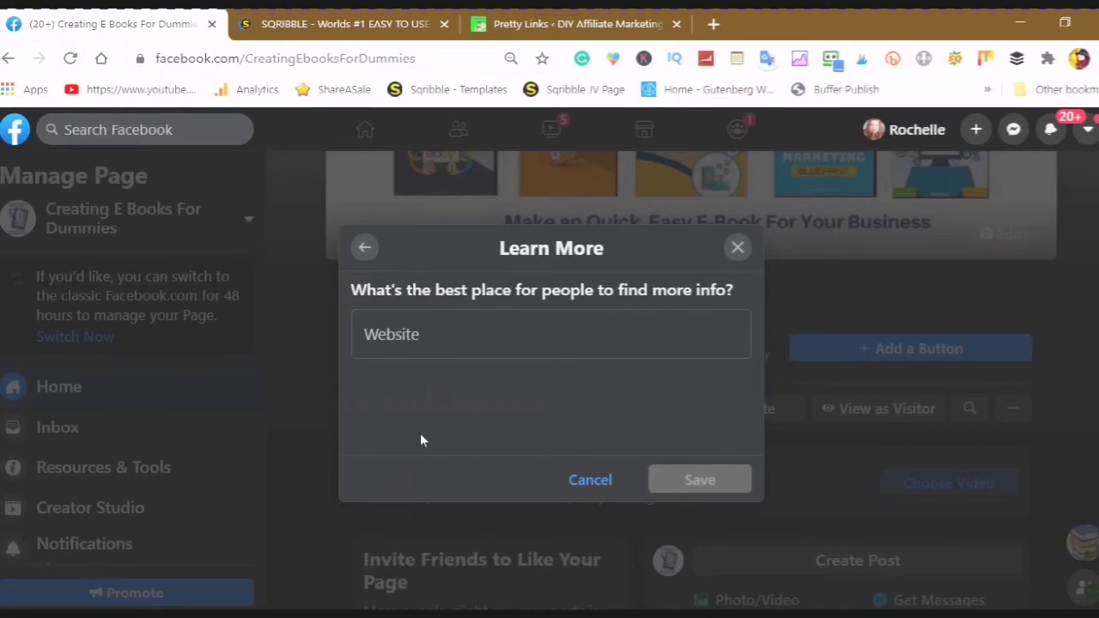
key(ctrl+v)
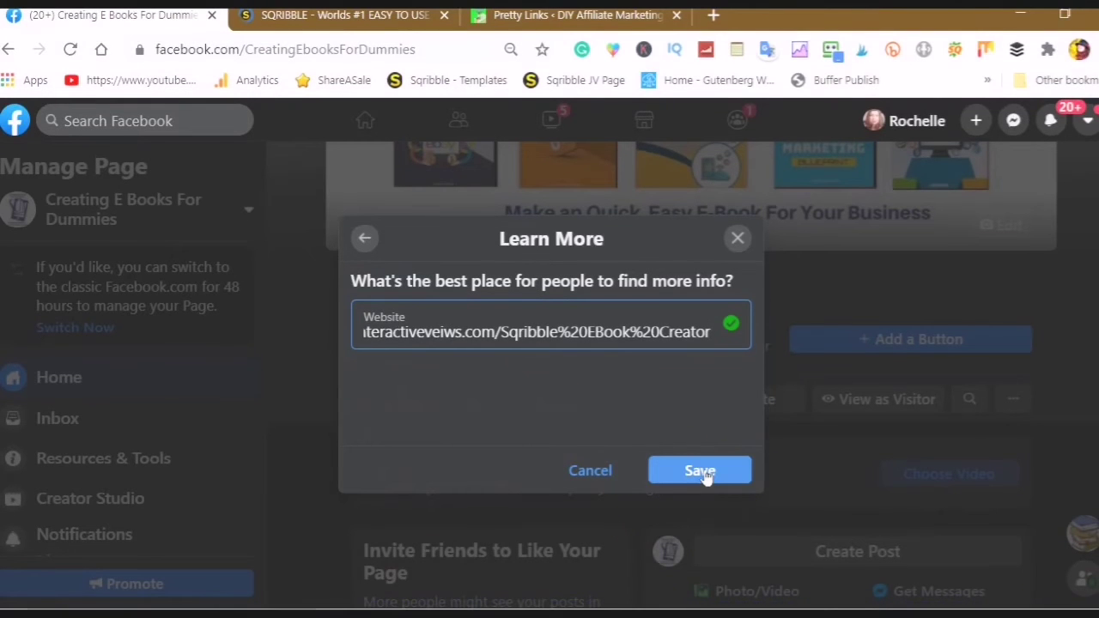
click(700, 472)
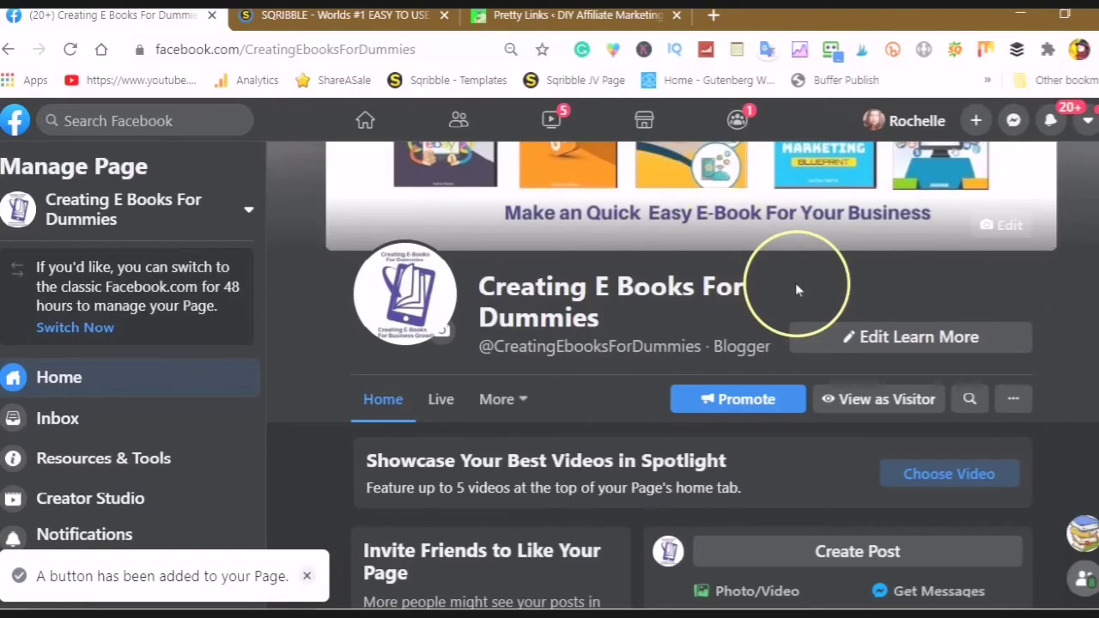
scroll(763, 338, up, 2)
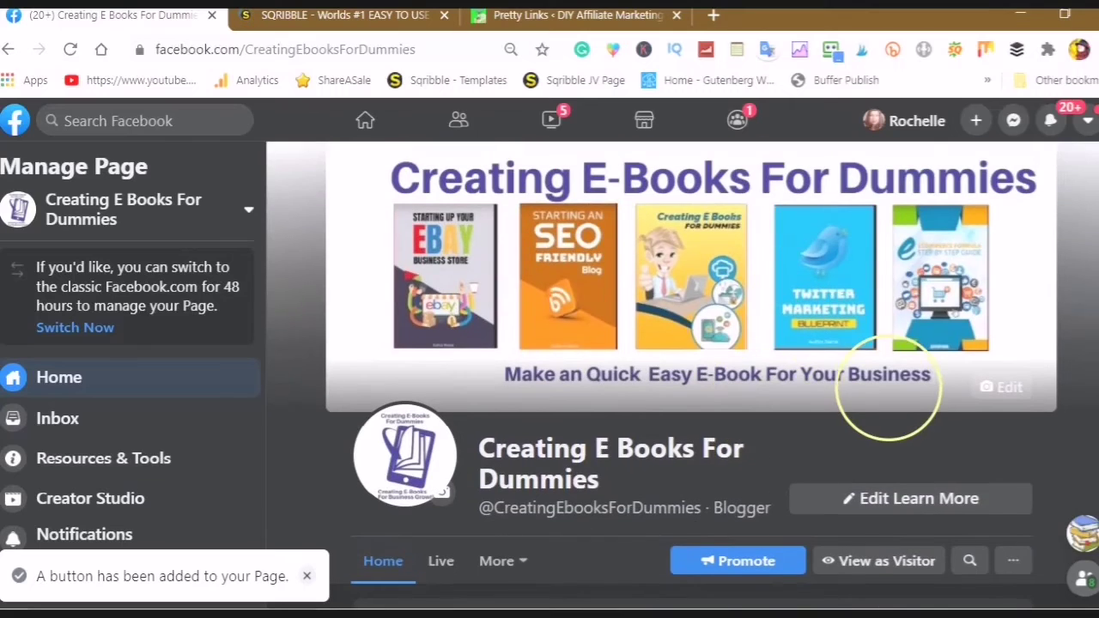
scroll(859, 393, down, 2)
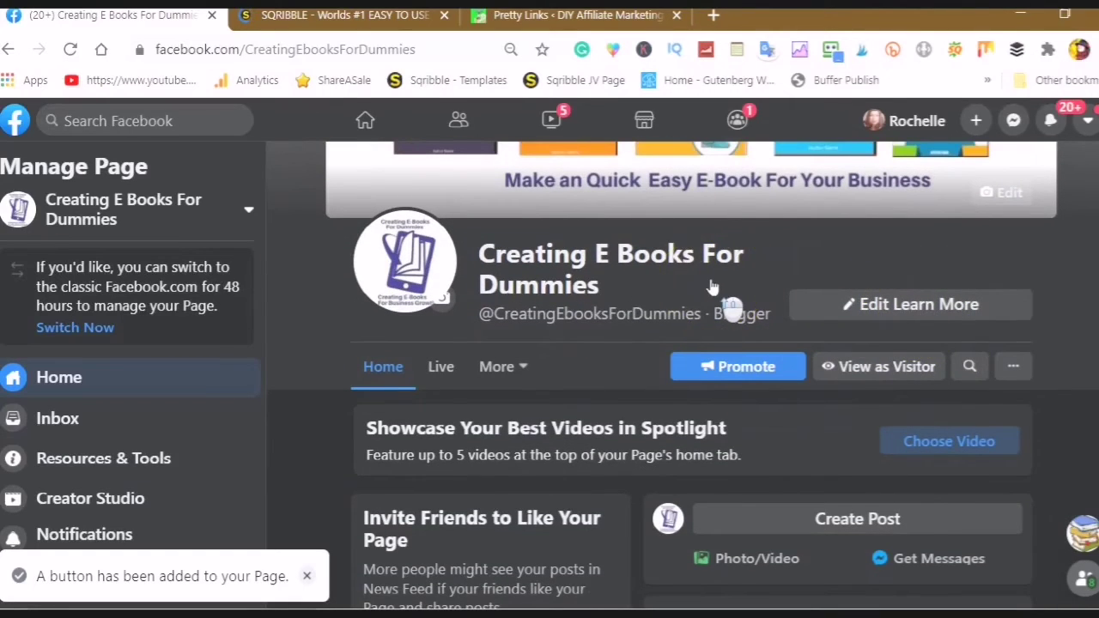
scroll(711, 286, up, 2)
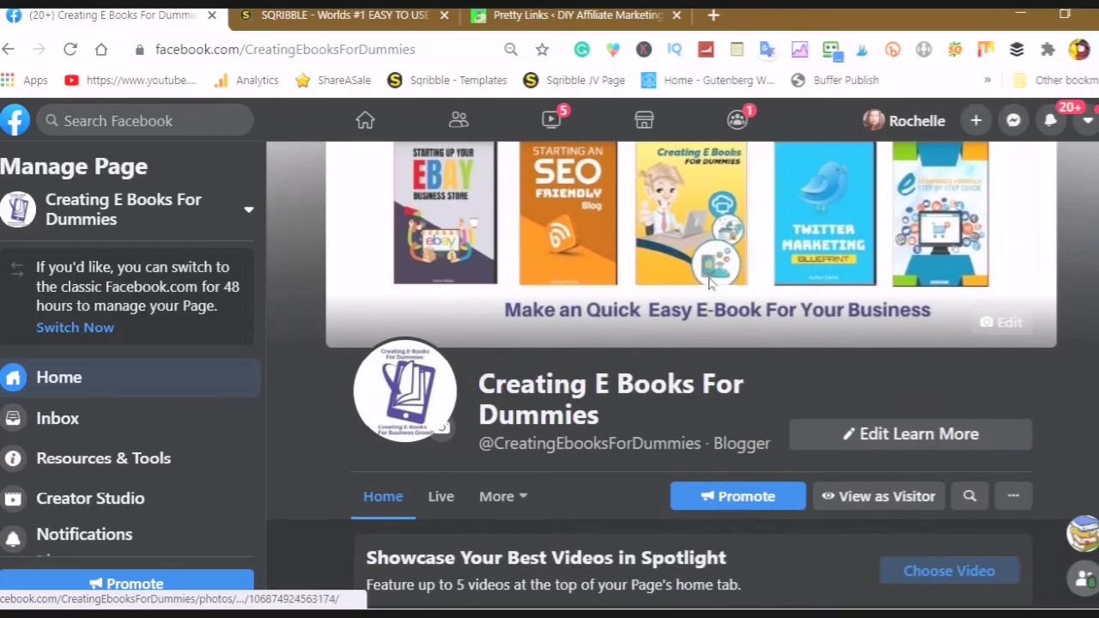
click(709, 285)
scroll(709, 285, up, 1)
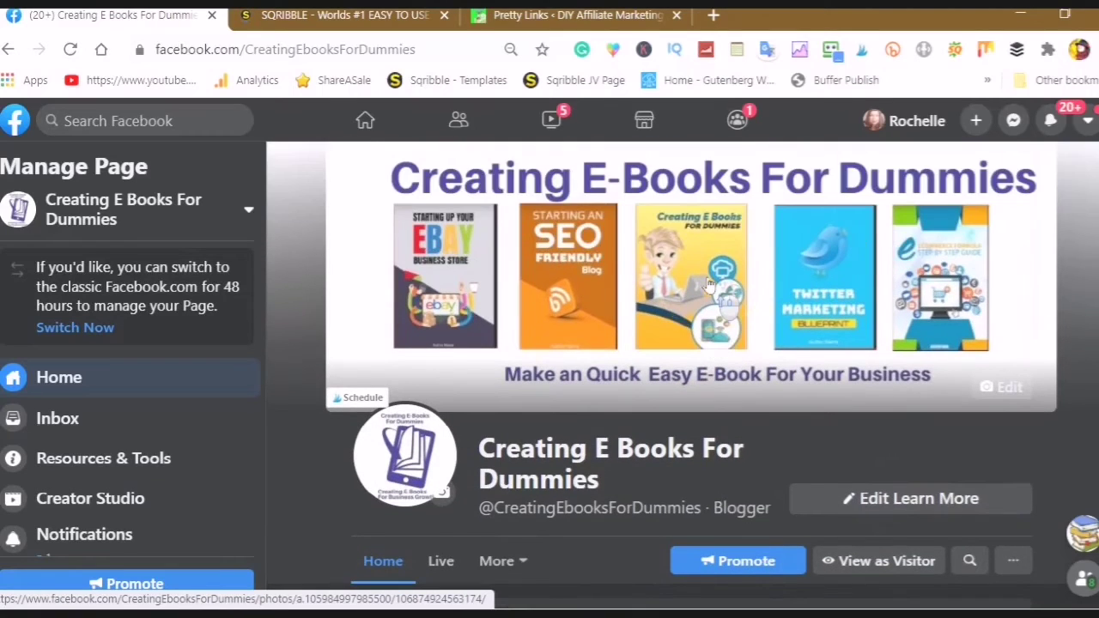
scroll(707, 282, down, 1)
scroll(706, 277, down, 1)
scroll(706, 276, down, 2)
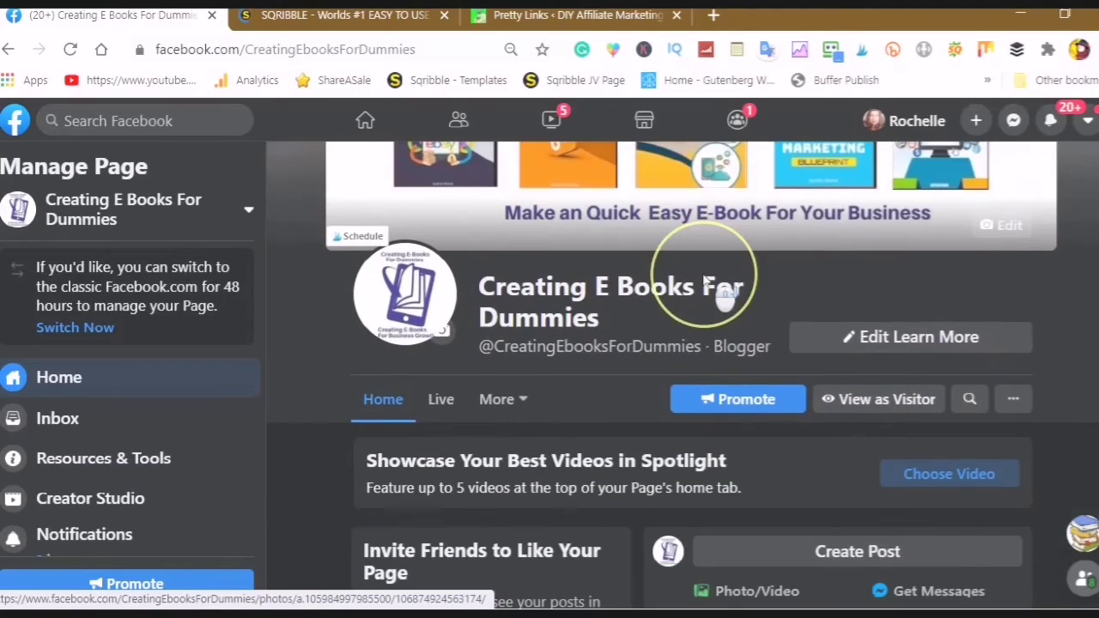
scroll(722, 324, up, 1)
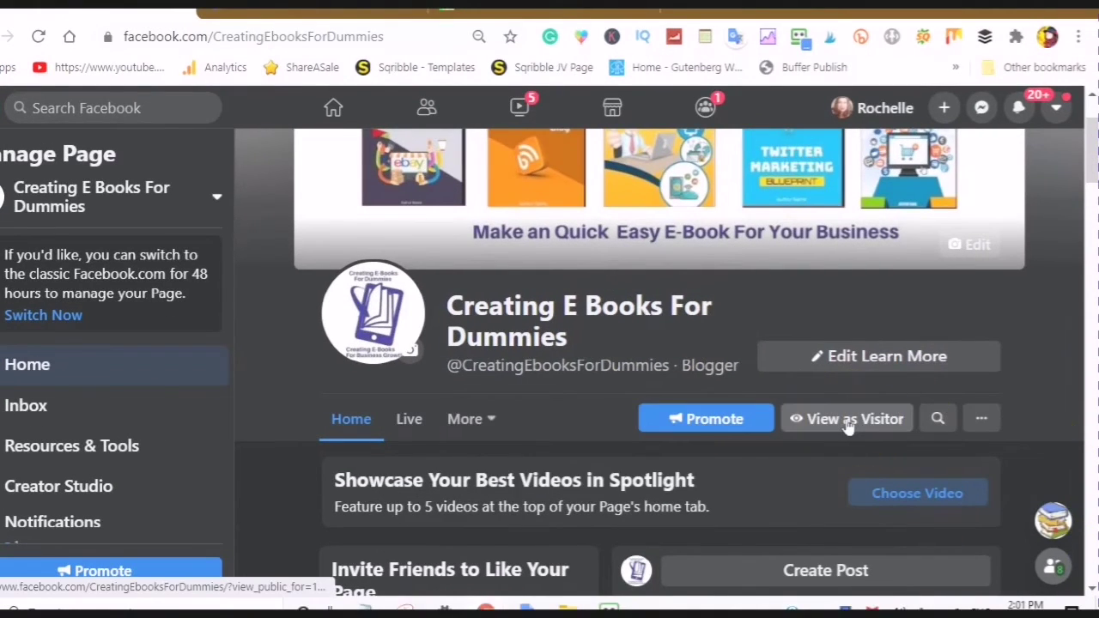
- Check the Learn More button's options, then switch the page to View as Visitor
click(870, 364)
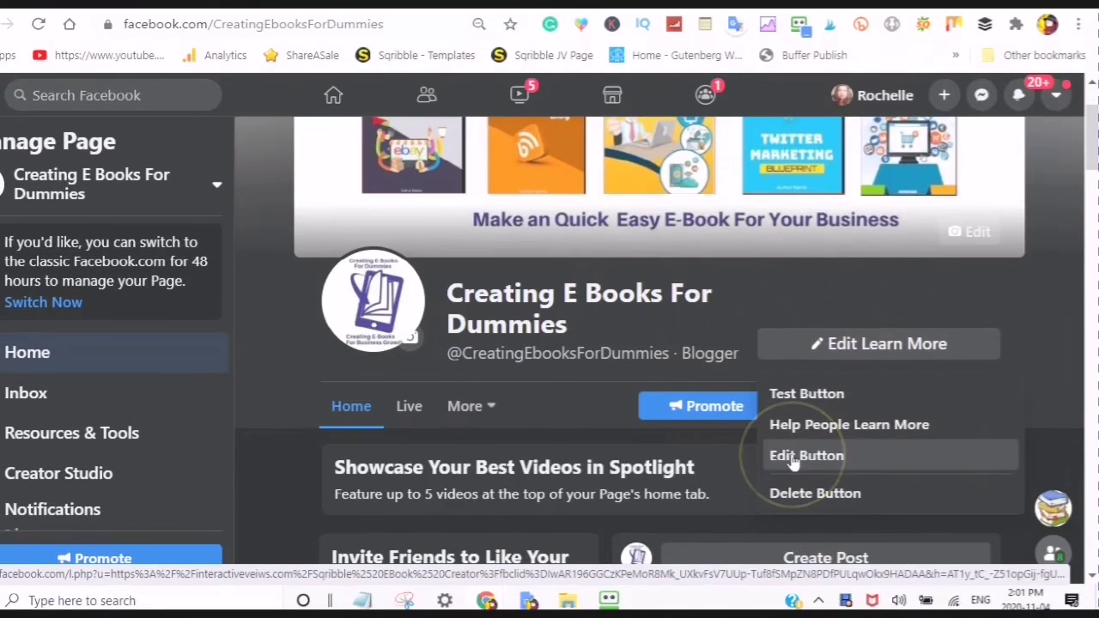
click(793, 462)
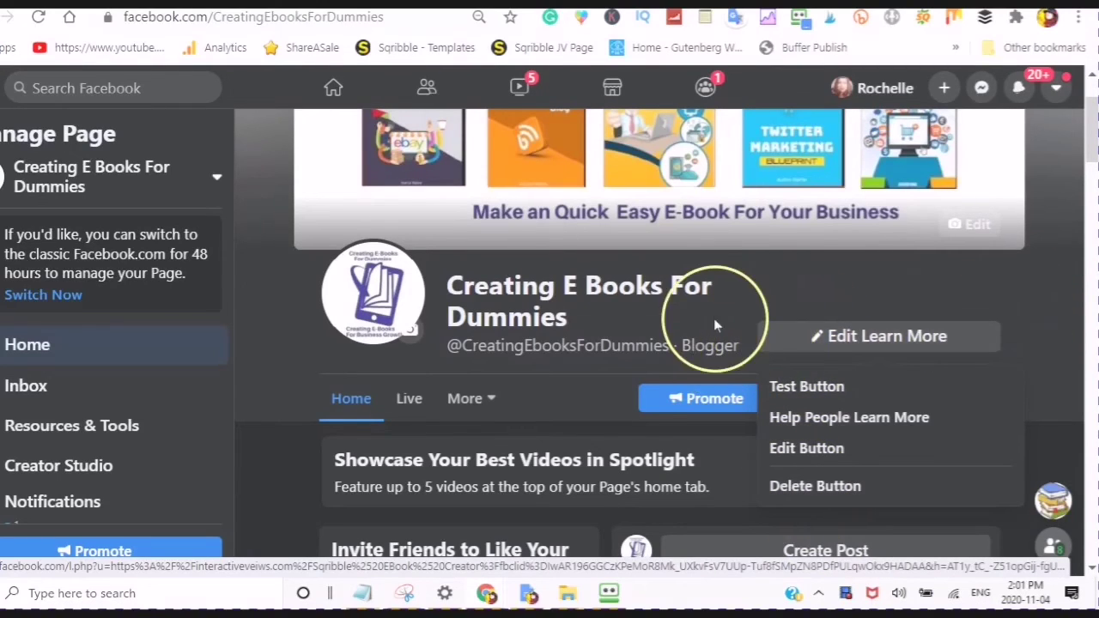
click(731, 297)
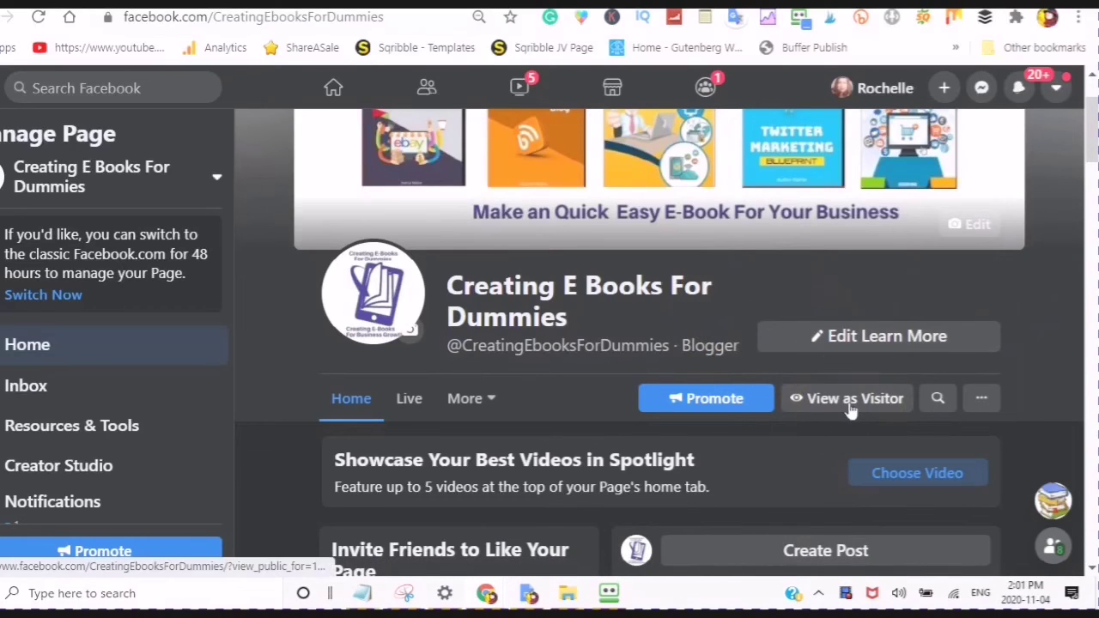
click(848, 408)
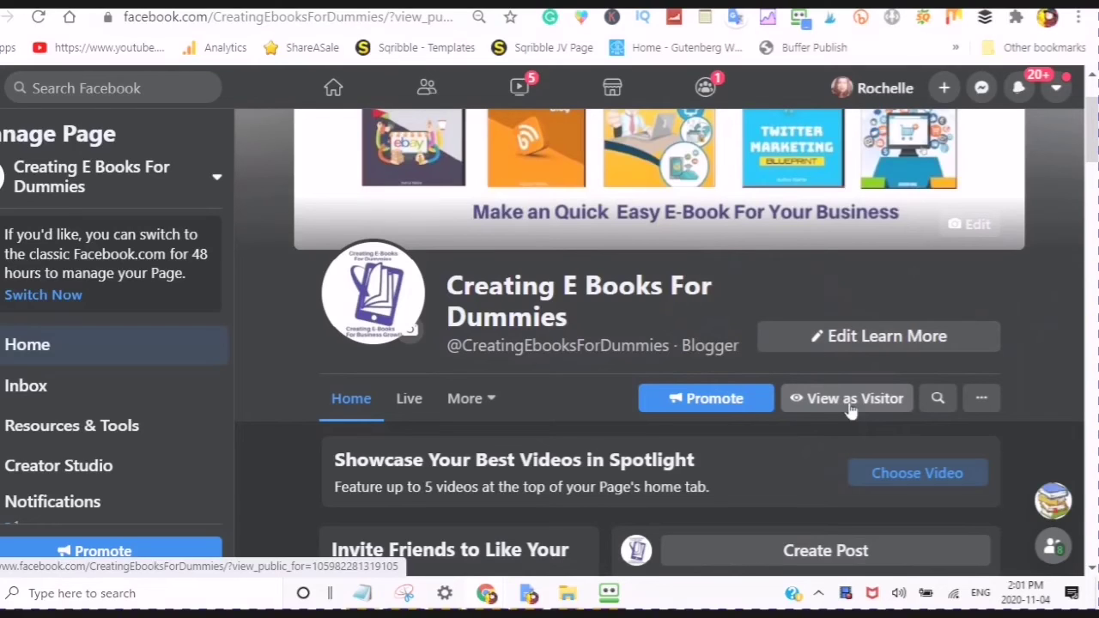
- Load the page's visitor view and follow its Learn More button to Sqribble's site
click(848, 409)
click(840, 407)
click(842, 406)
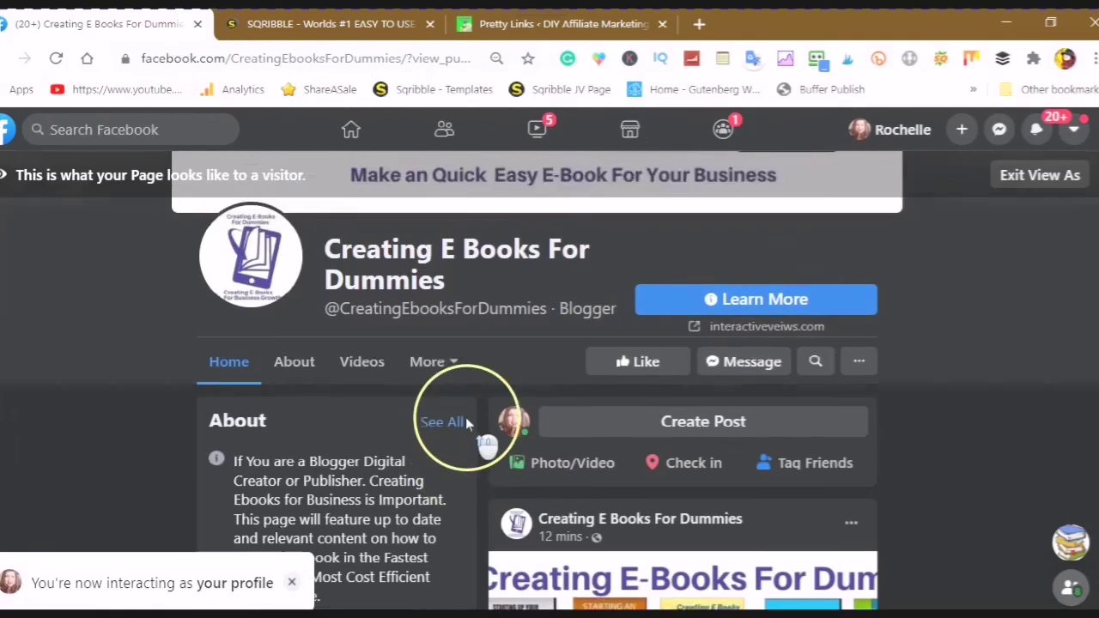
scroll(470, 404, up, 3)
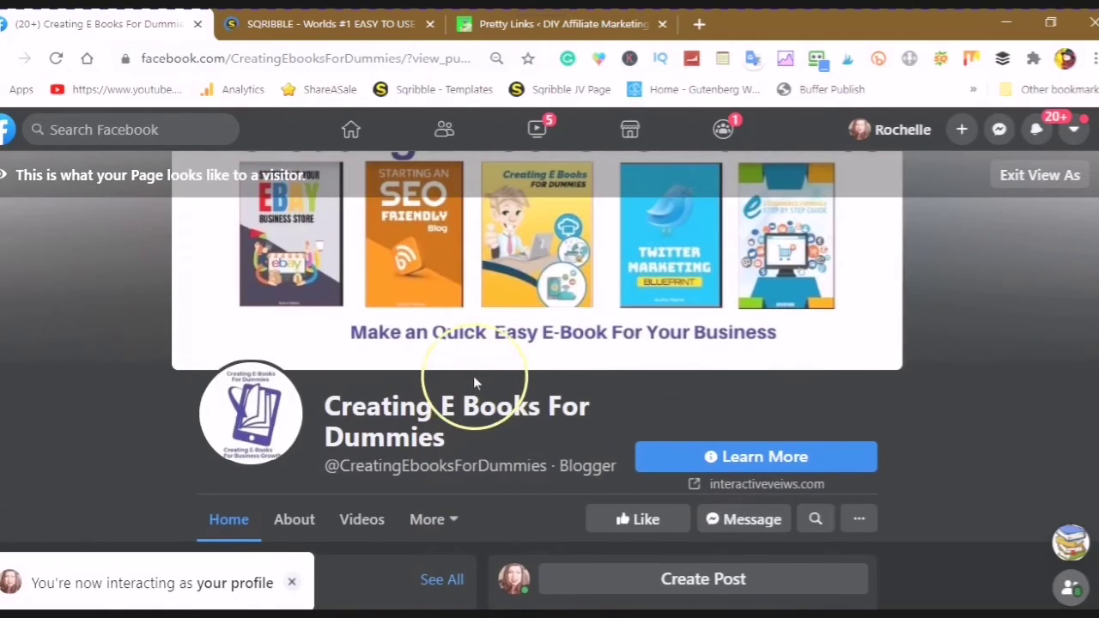
scroll(479, 379, down, 2)
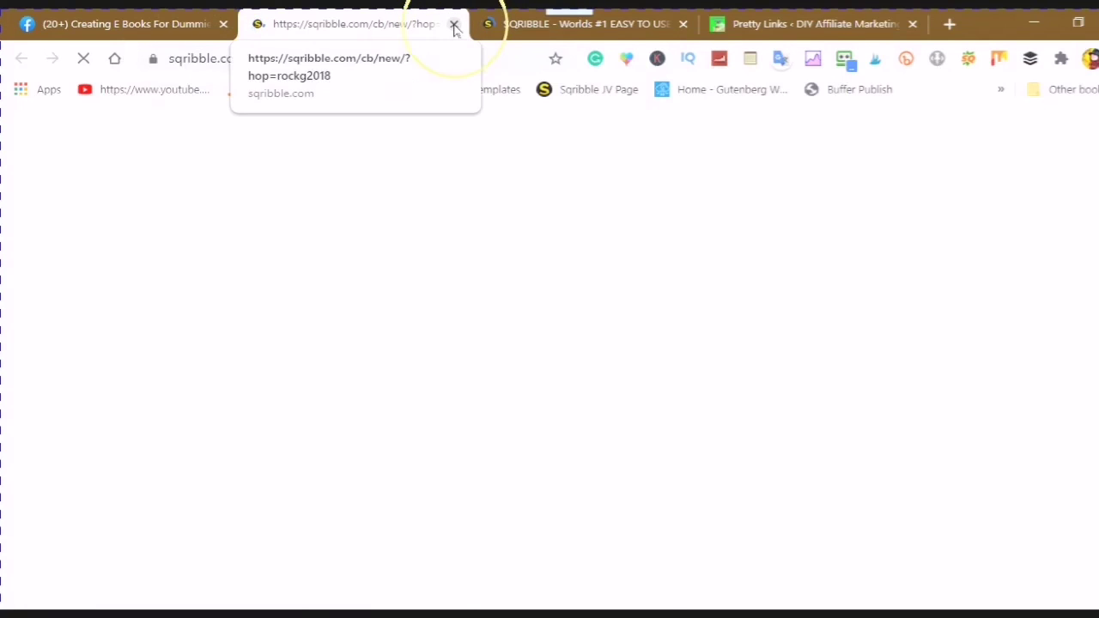
- Close the sqribble.com and SQRIBBLE sales page tabs
click(454, 25)
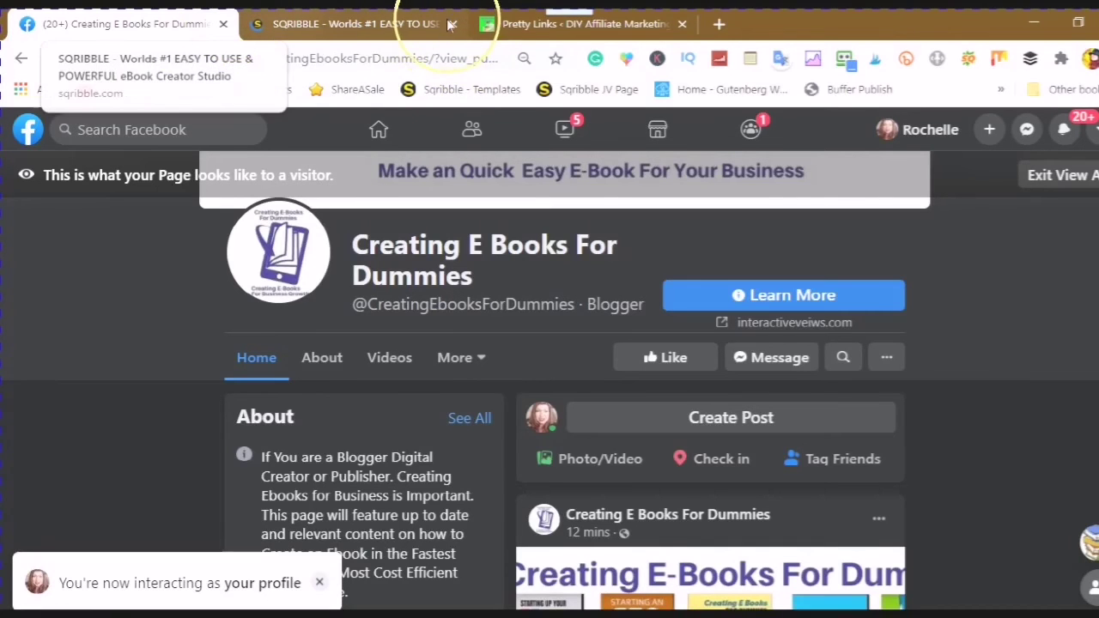
click(453, 31)
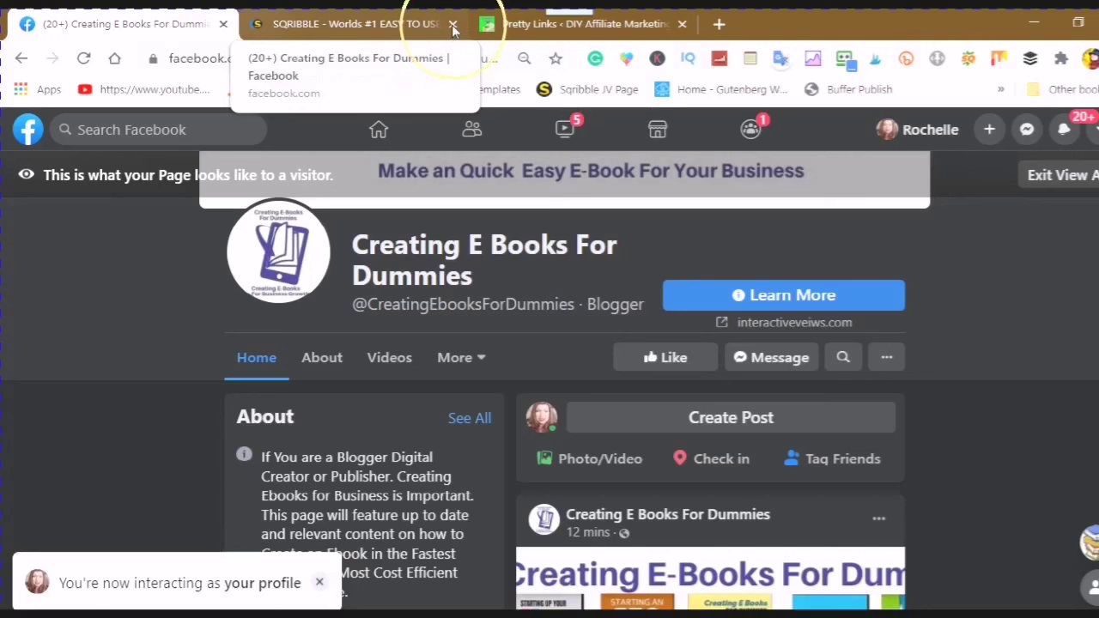
click(453, 24)
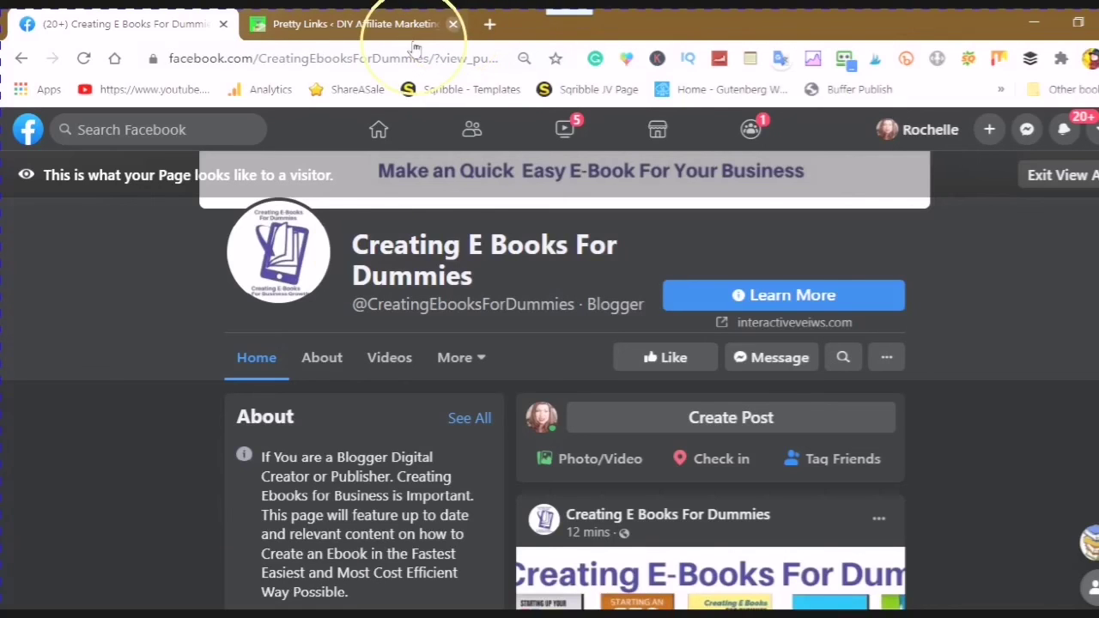
- Scroll through the visitor view to confirm the Learn More button is shown
scroll(517, 452, up, 2)
scroll(541, 352, down, 2)
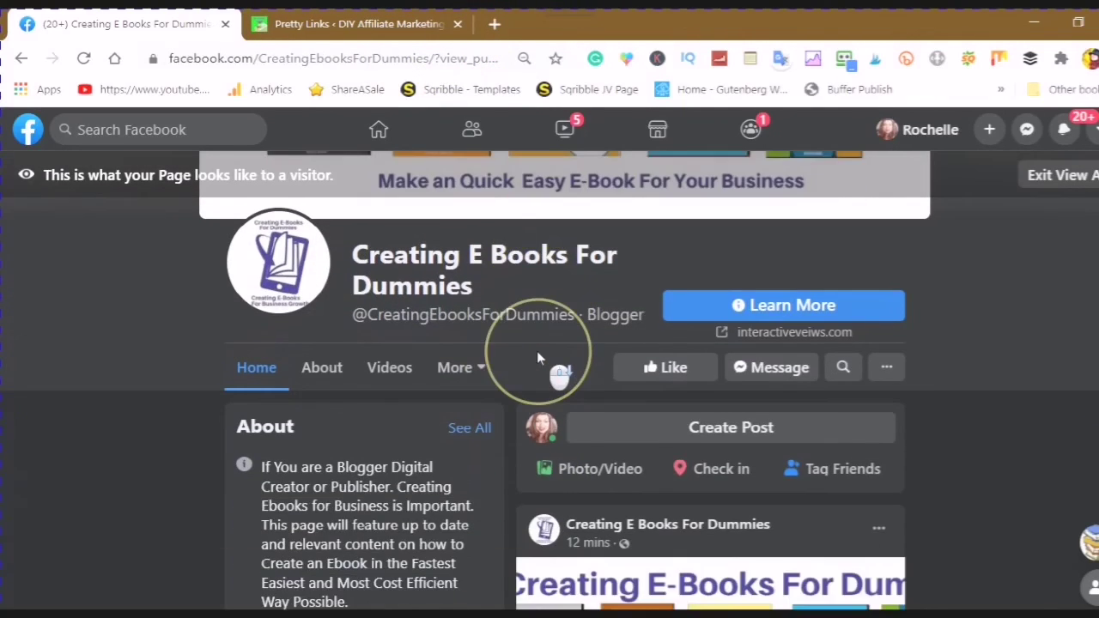
scroll(524, 361, down, 2)
scroll(515, 377, down, 1)
scroll(549, 421, down, 2)
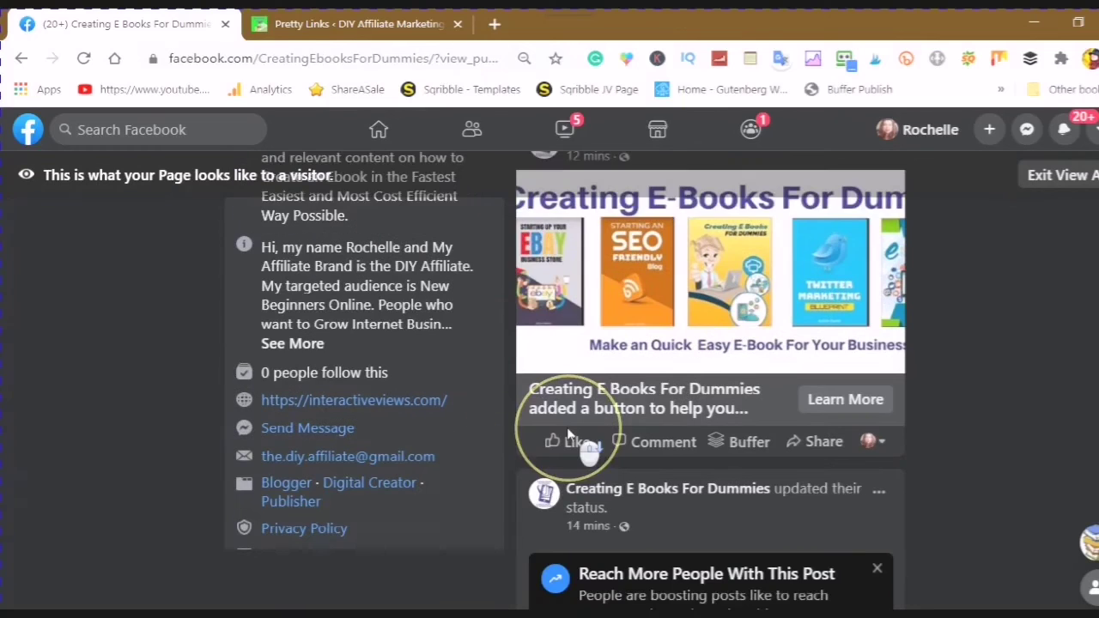
scroll(584, 451, down, 3)
scroll(558, 326, up, 1)
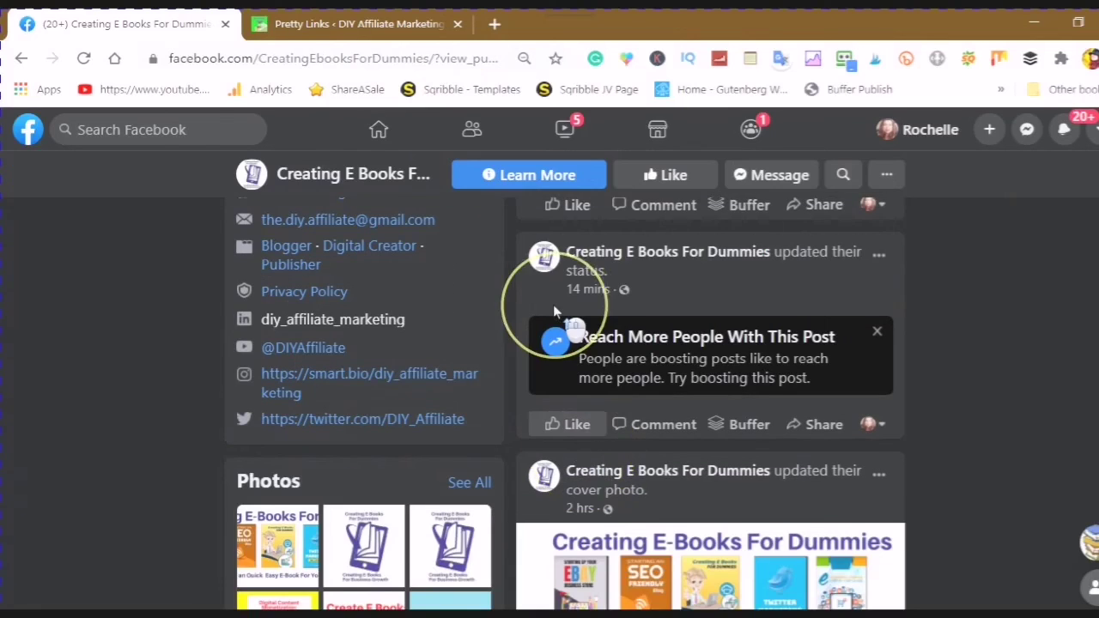
scroll(553, 304, up, 3)
scroll(554, 301, up, 3)
scroll(554, 297, up, 3)
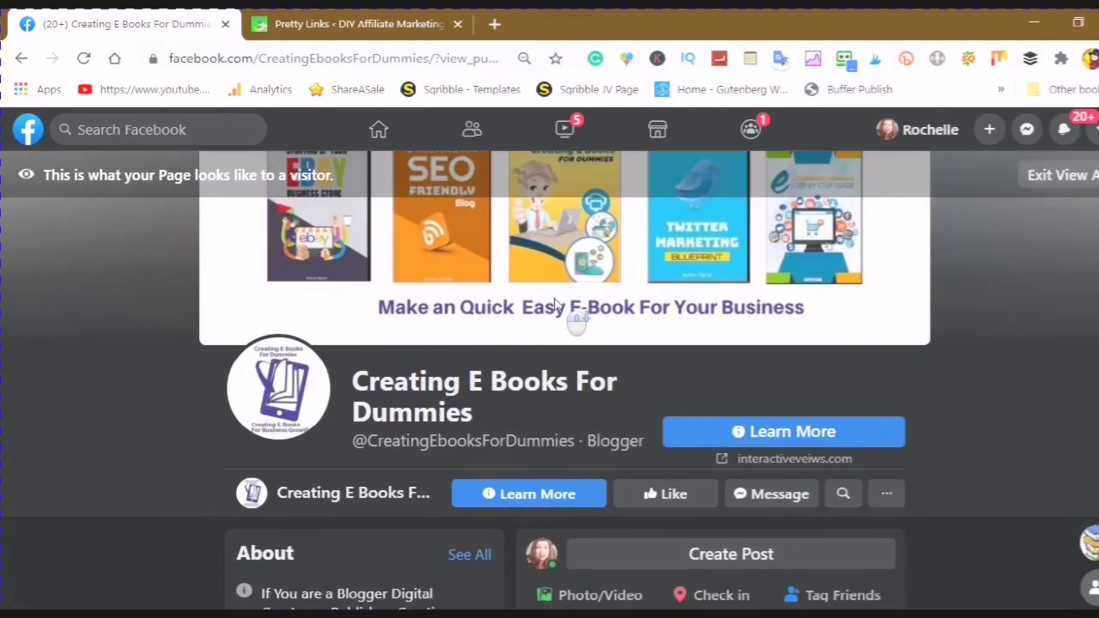
scroll(566, 313, down, 2)
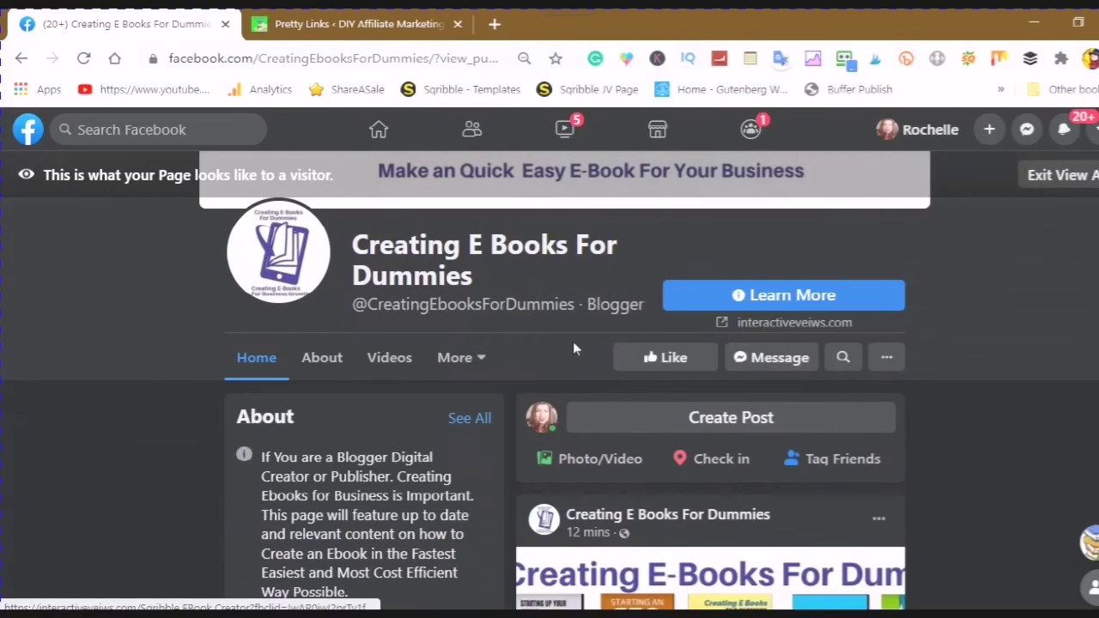
scroll(576, 349, up, 2)
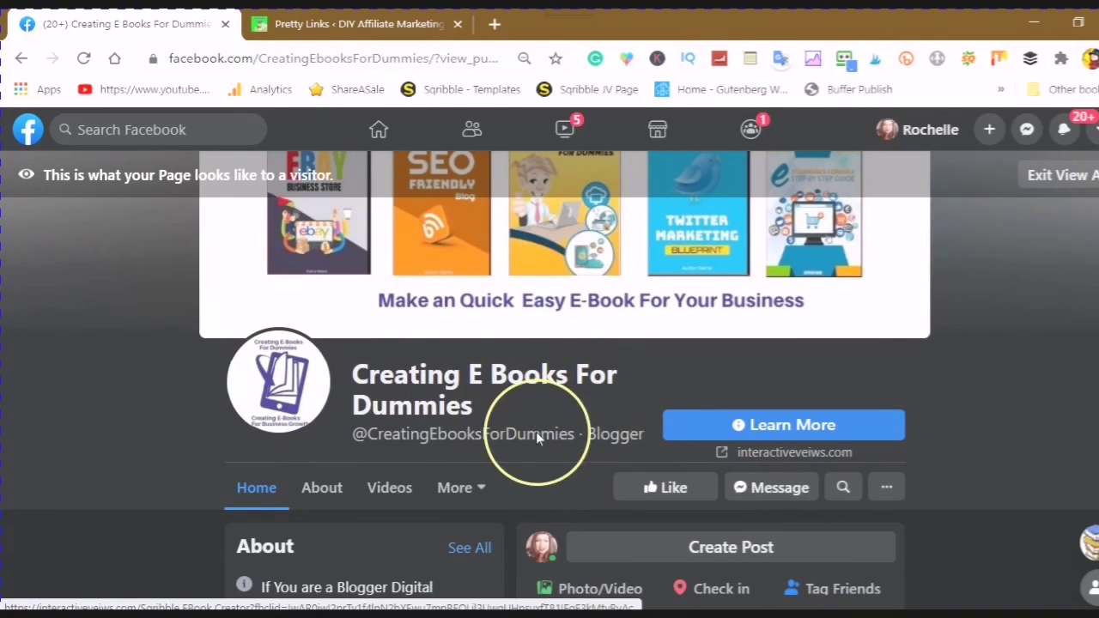